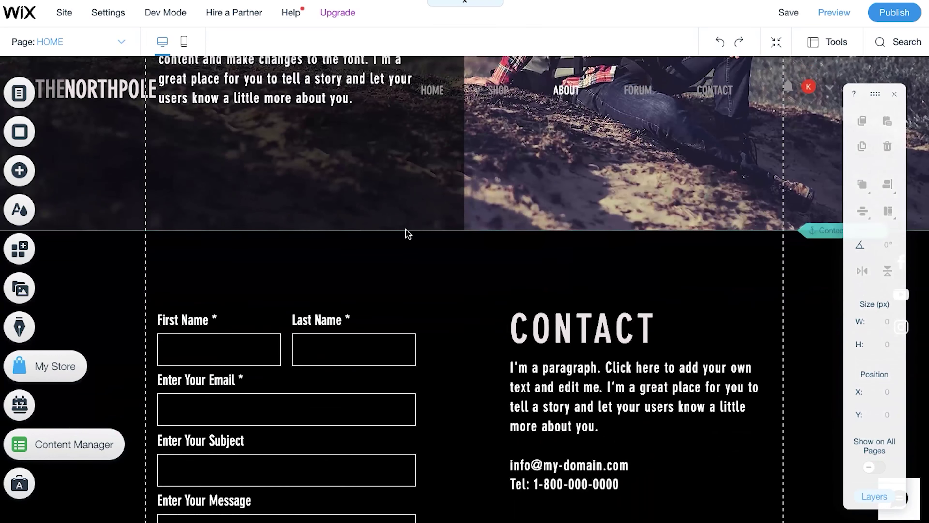
{"action": "scroll", "coordinate": [406, 230], "scroll_direction": "down", "scroll_amount": 10}
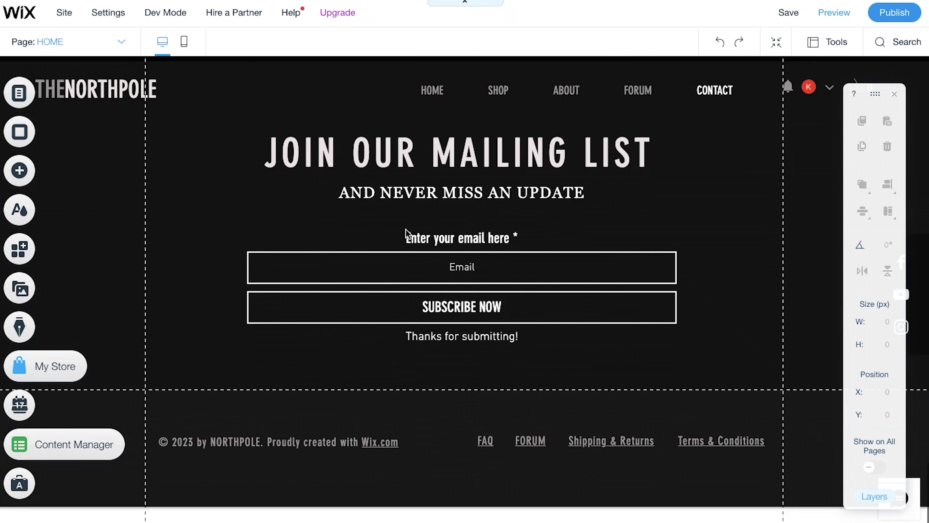
Step: Add the green Say Hello button from Text & Icon Buttons onto the home page hero
{"action": "scroll", "coordinate": [406, 229], "scroll_direction": "up", "scroll_amount": 20}
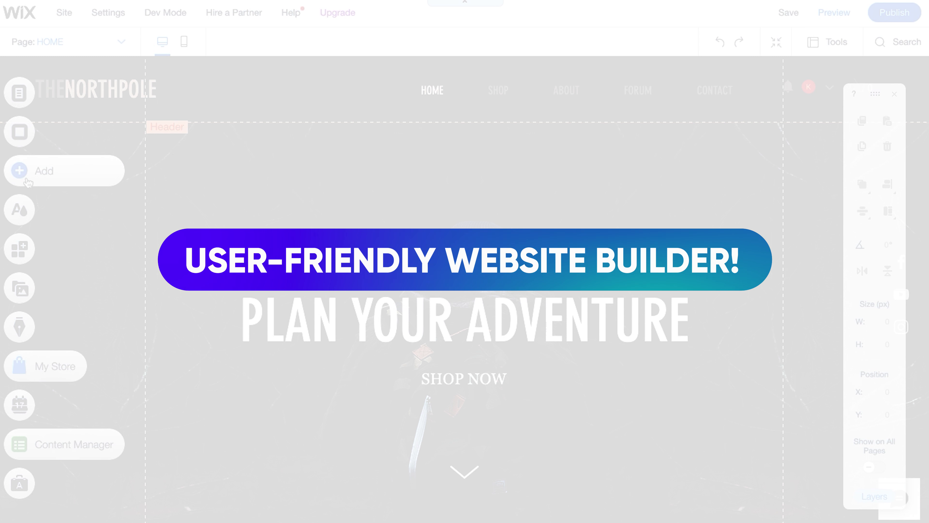
{"action": "left_click", "coordinate": [27, 179]}
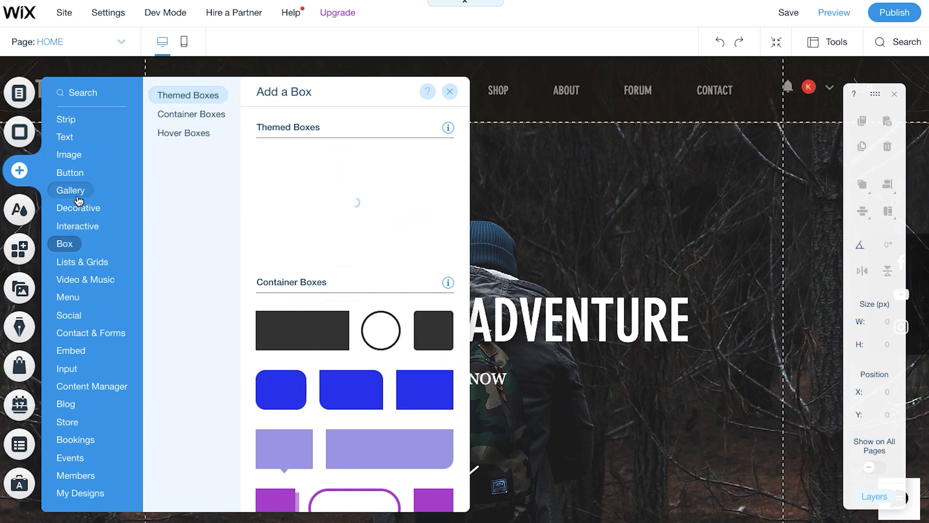
{"action": "mouse_move", "coordinate": [74, 177]}
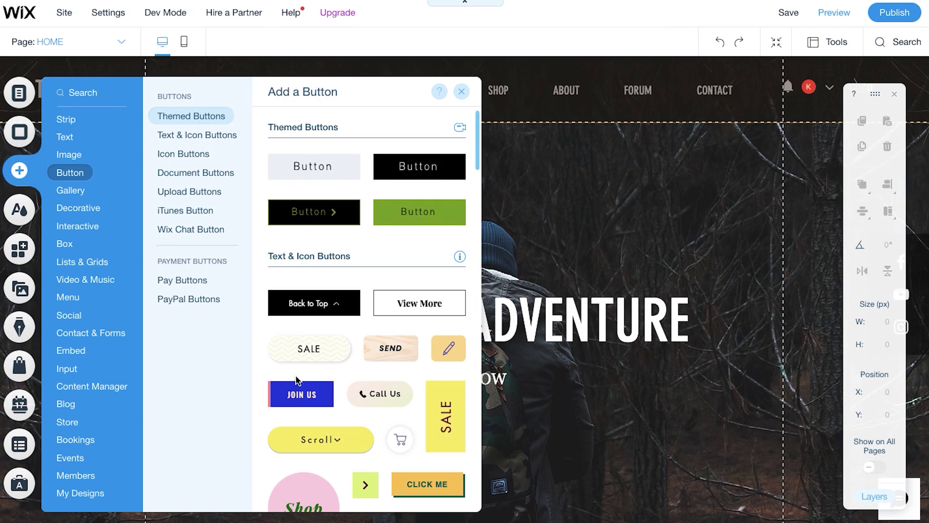
{"action": "scroll", "coordinate": [349, 375], "scroll_direction": "down", "scroll_amount": 6}
{"action": "scroll", "coordinate": [349, 375], "scroll_direction": "down", "scroll_amount": 3}
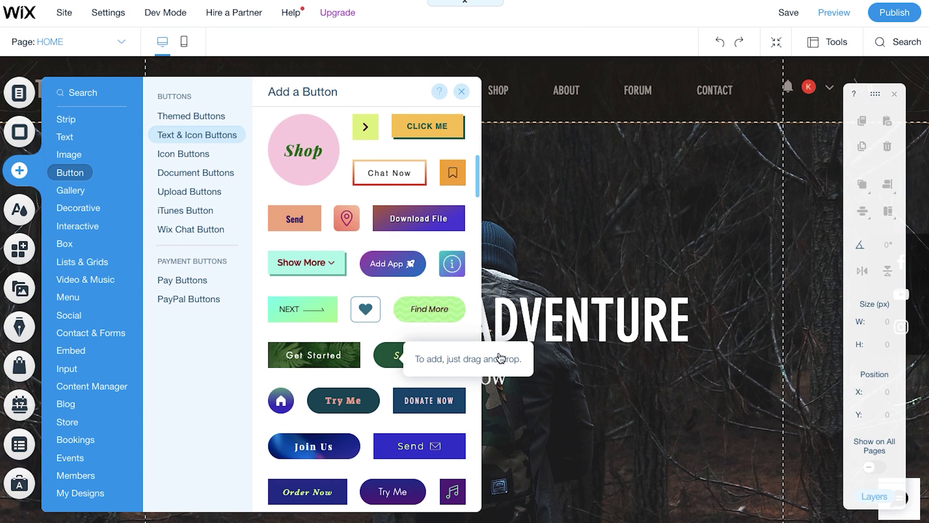
{"action": "left_click_drag", "start_coordinate": [557, 315], "coordinate": [410, 244]}
Step: Centre the Say Hello button beneath the Plan Your Adventure headline, then drag an image block down
{"action": "left_click_drag", "start_coordinate": [340, 249], "coordinate": [561, 423]}
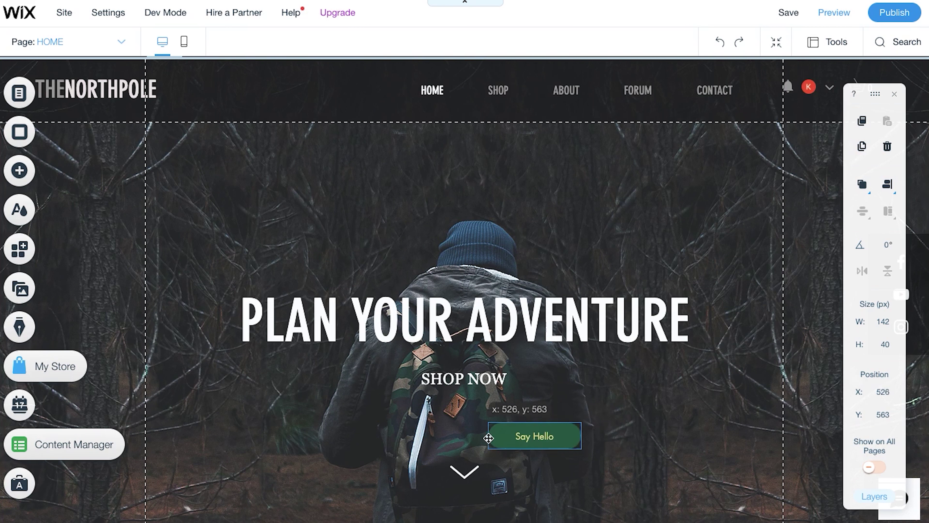
{"action": "left_click_drag", "start_coordinate": [445, 426], "coordinate": [441, 424]}
{"action": "scroll", "coordinate": [611, 440], "scroll_direction": "down", "scroll_amount": 4}
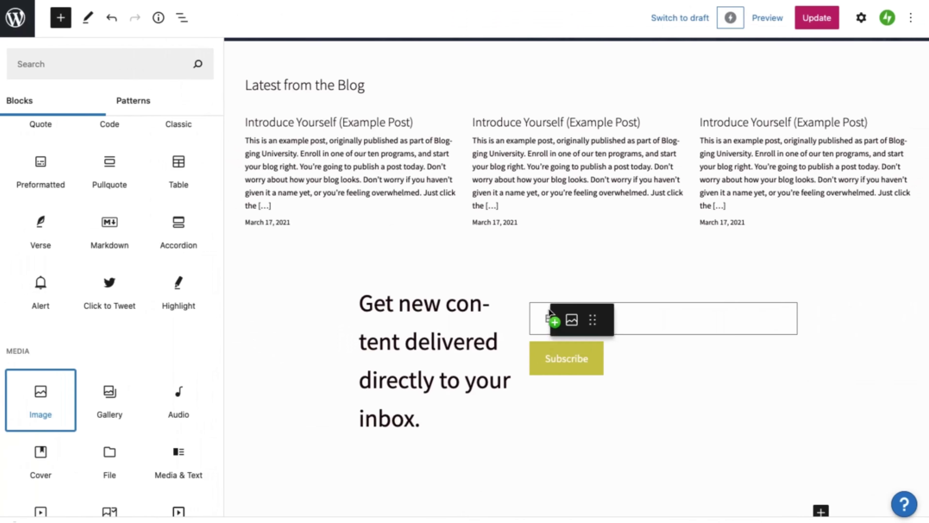
{"action": "left_click_drag", "start_coordinate": [552, 320], "coordinate": [550, 483]}
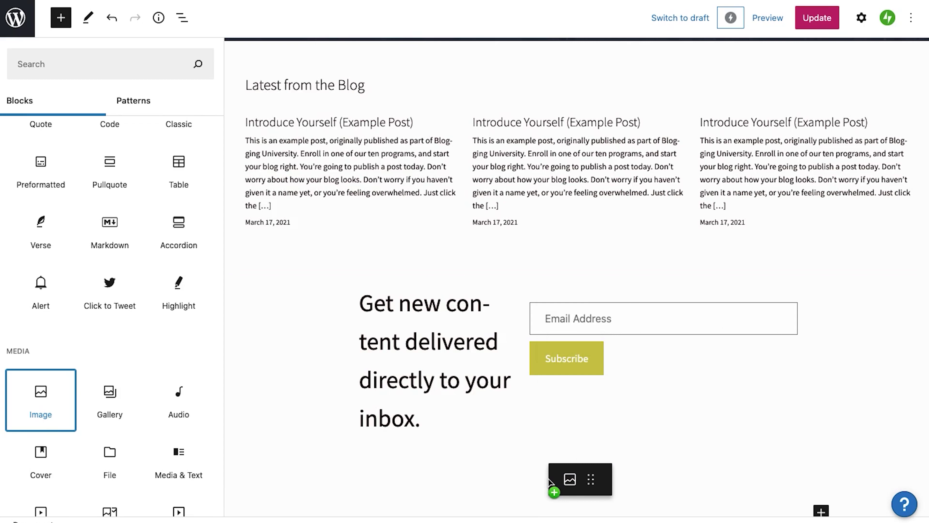
Step: Drop an Image block below the subscribe form and insert the black-and-white portrait from the Media Library
{"action": "left_click_drag", "start_coordinate": [614, 452], "coordinate": [618, 452]}
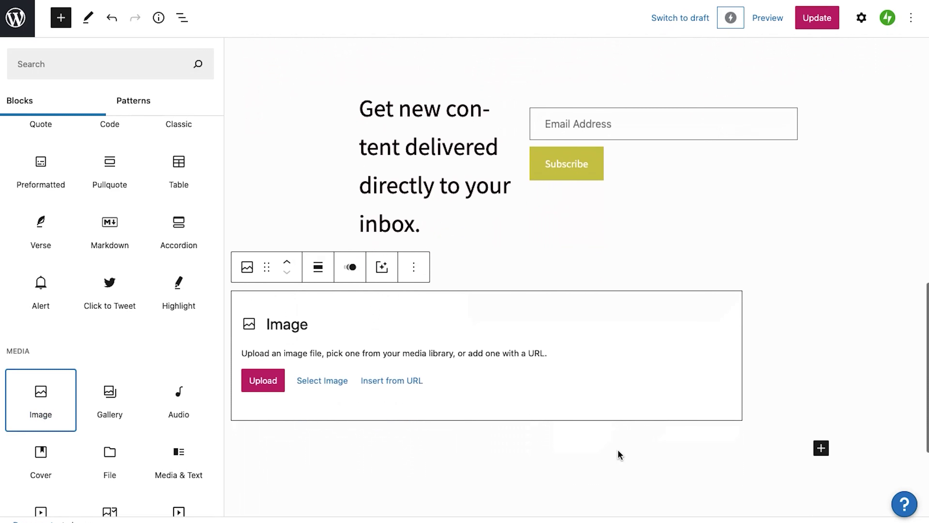
{"action": "left_click", "coordinate": [323, 377]}
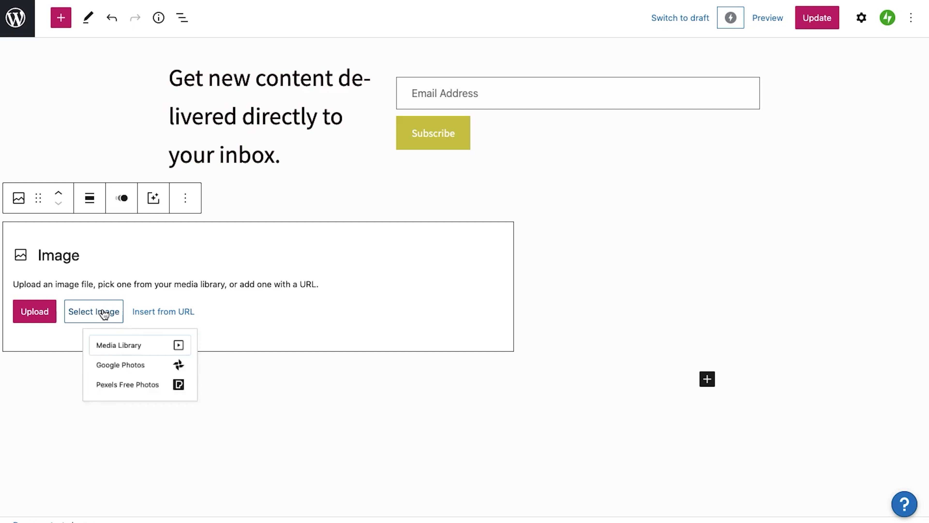
{"action": "left_click", "coordinate": [127, 352]}
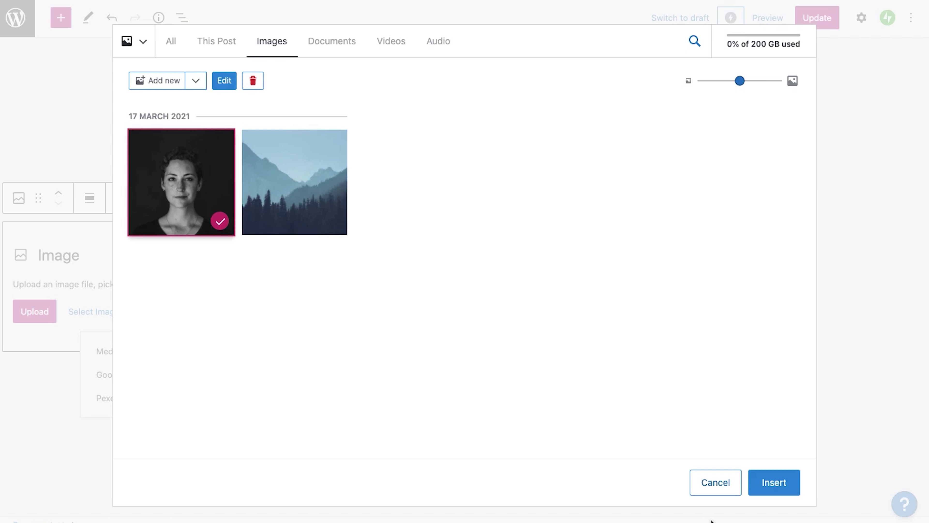
{"action": "left_click", "coordinate": [773, 482]}
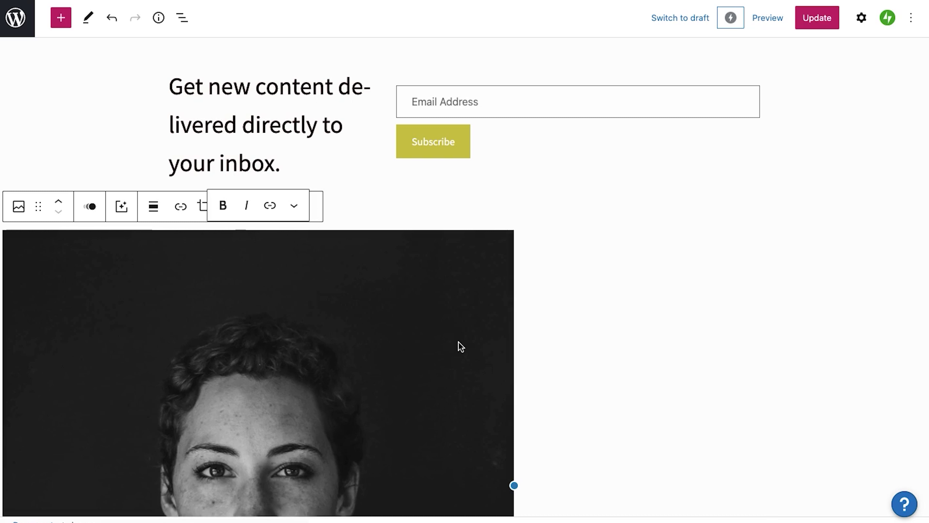
{"action": "scroll", "coordinate": [461, 346], "scroll_direction": "down", "scroll_amount": 3}
{"action": "scroll", "coordinate": [412, 243], "scroll_direction": "up", "scroll_amount": 3}
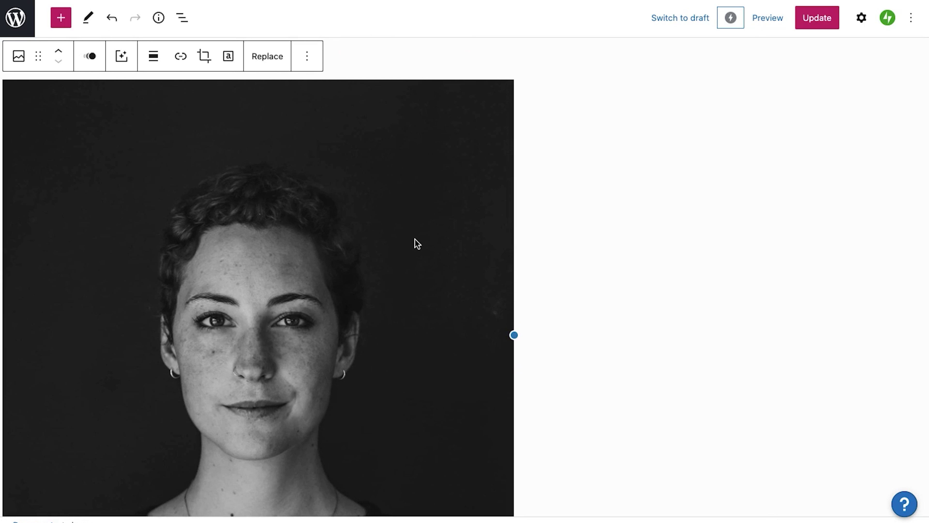
{"action": "left_click", "coordinate": [271, 135]}
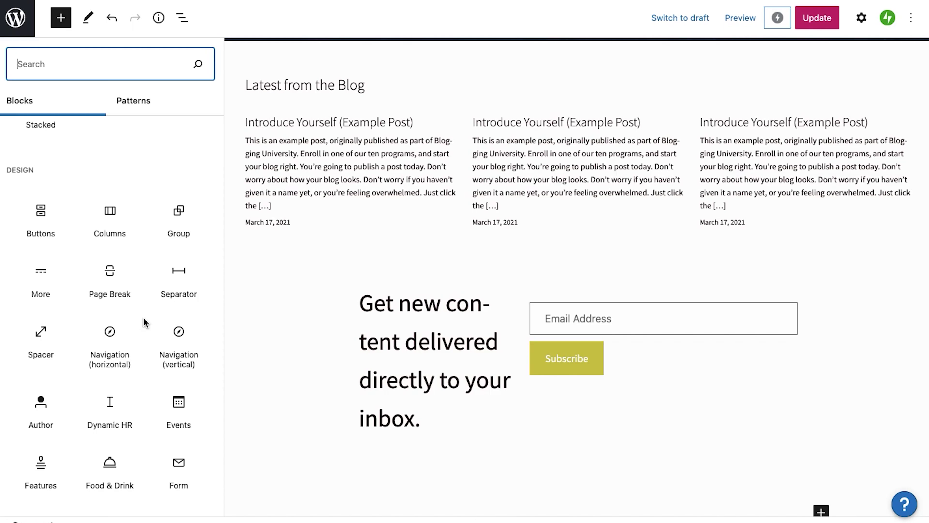
{"action": "scroll", "coordinate": [145, 322], "scroll_direction": "down", "scroll_amount": 5}
{"action": "scroll", "coordinate": [145, 322], "scroll_direction": "down", "scroll_amount": 10}
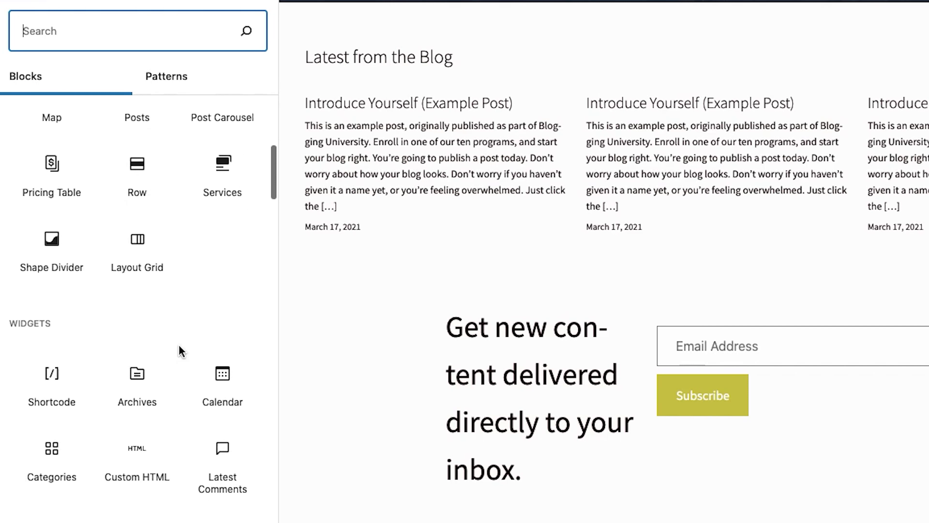
{"action": "scroll", "coordinate": [180, 351], "scroll_direction": "down", "scroll_amount": 5}
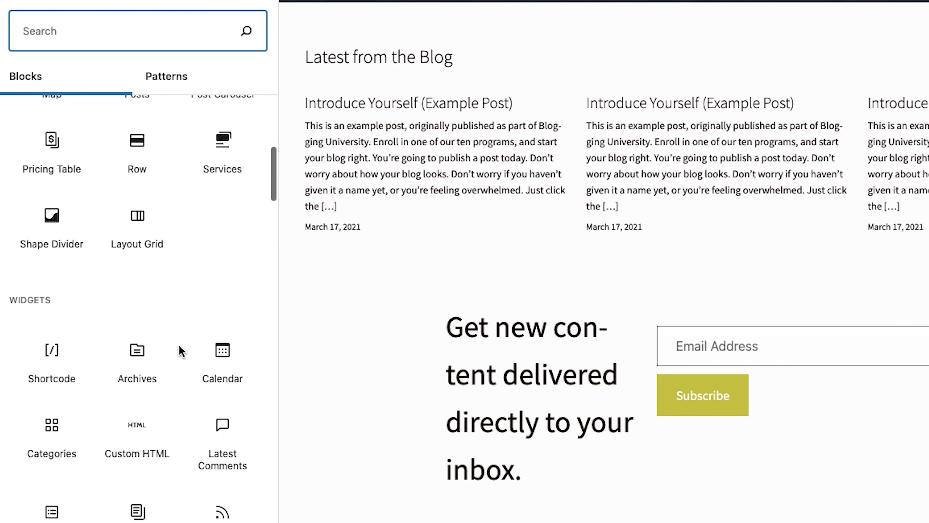
{"action": "mouse_move", "coordinate": [181, 348]}
{"action": "scroll", "coordinate": [181, 347], "scroll_direction": "down", "scroll_amount": 5}
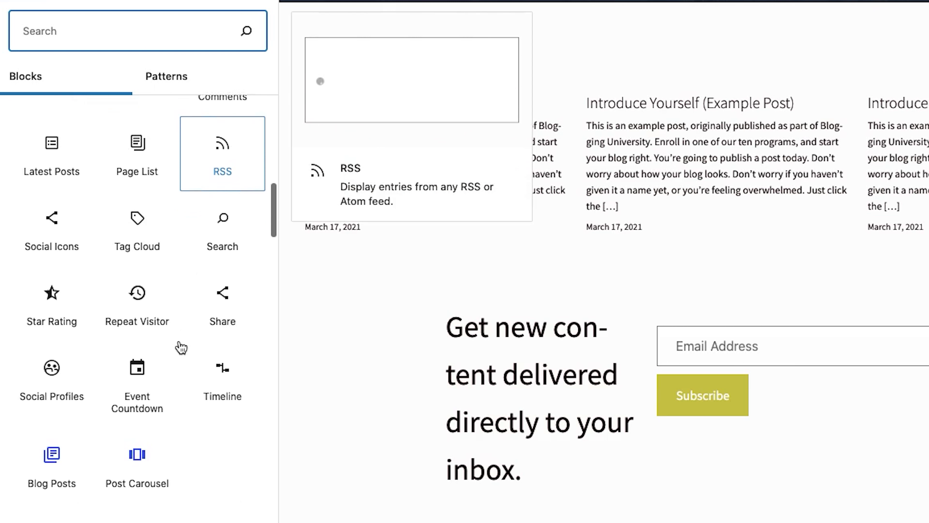
{"action": "scroll", "coordinate": [181, 348], "scroll_direction": "down", "scroll_amount": 5}
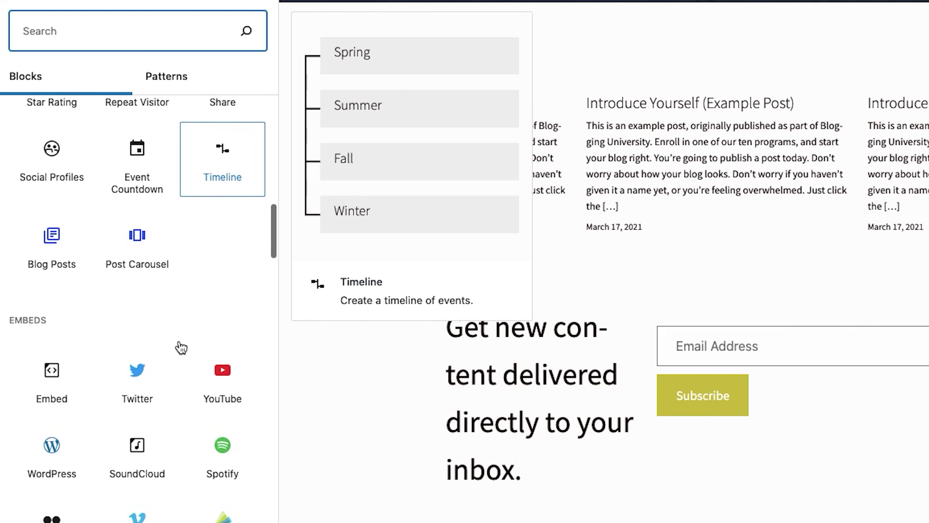
{"action": "scroll", "coordinate": [181, 348], "scroll_direction": "down", "scroll_amount": 6}
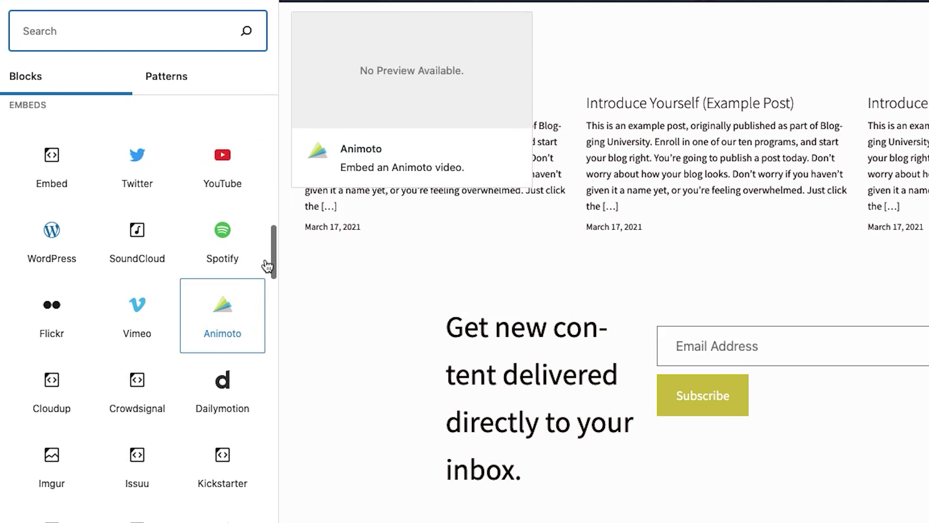
{"action": "left_click_drag", "start_coordinate": [273, 246], "coordinate": [275, 267]}
{"action": "scroll", "coordinate": [275, 267], "scroll_direction": "down", "scroll_amount": 9}
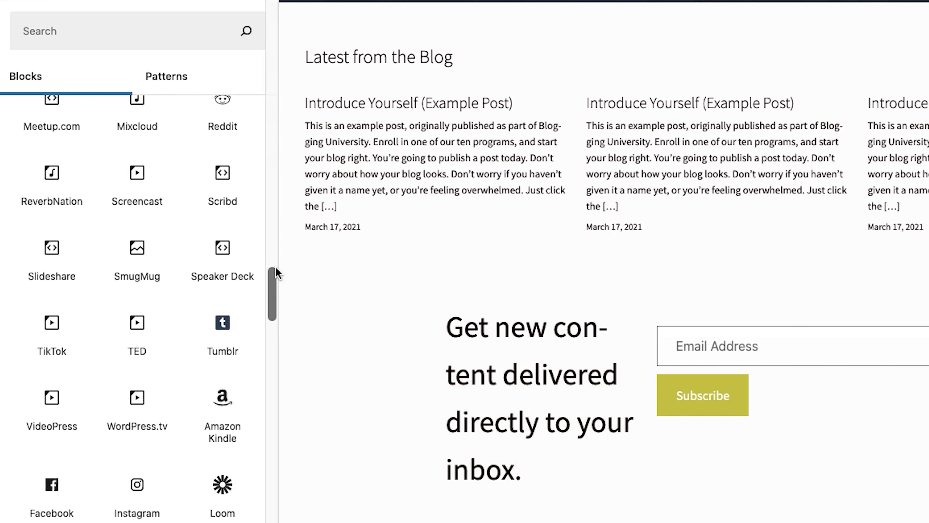
{"action": "scroll", "coordinate": [277, 273], "scroll_direction": "down", "scroll_amount": 8}
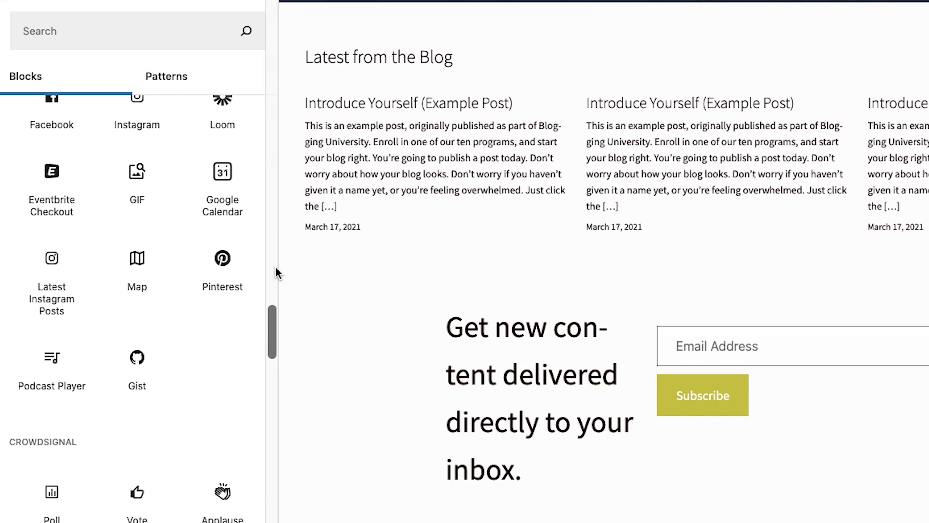
{"action": "scroll", "coordinate": [276, 272], "scroll_direction": "down", "scroll_amount": 10}
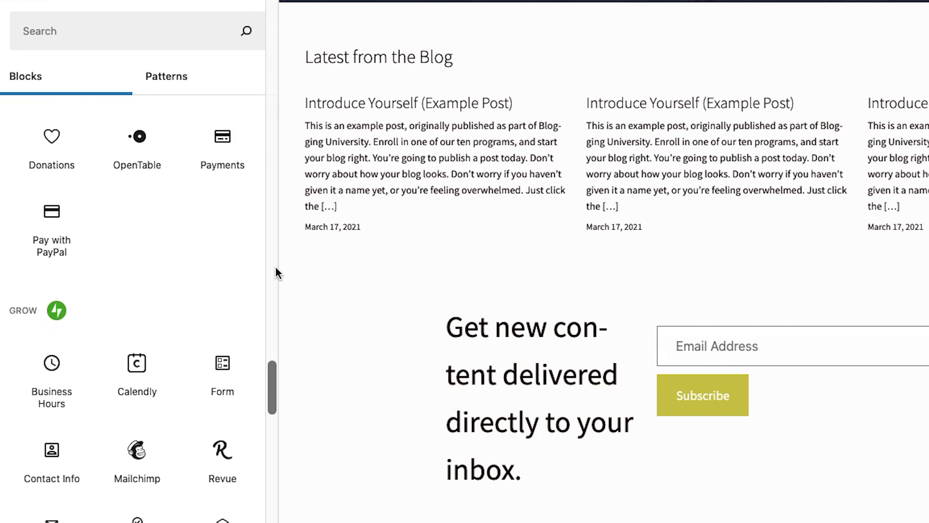
{"action": "scroll", "coordinate": [276, 272], "scroll_direction": "down", "scroll_amount": 10}
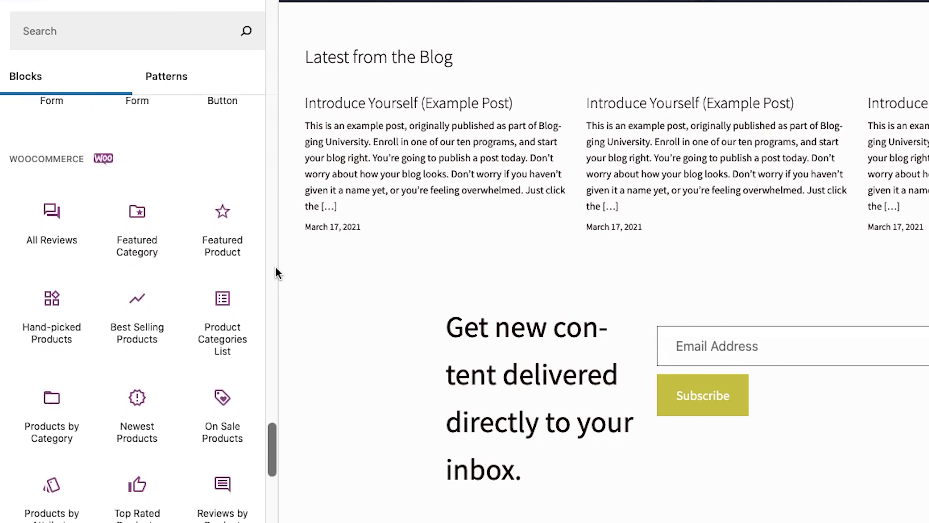
{"action": "scroll", "coordinate": [277, 272], "scroll_direction": "down", "scroll_amount": 10}
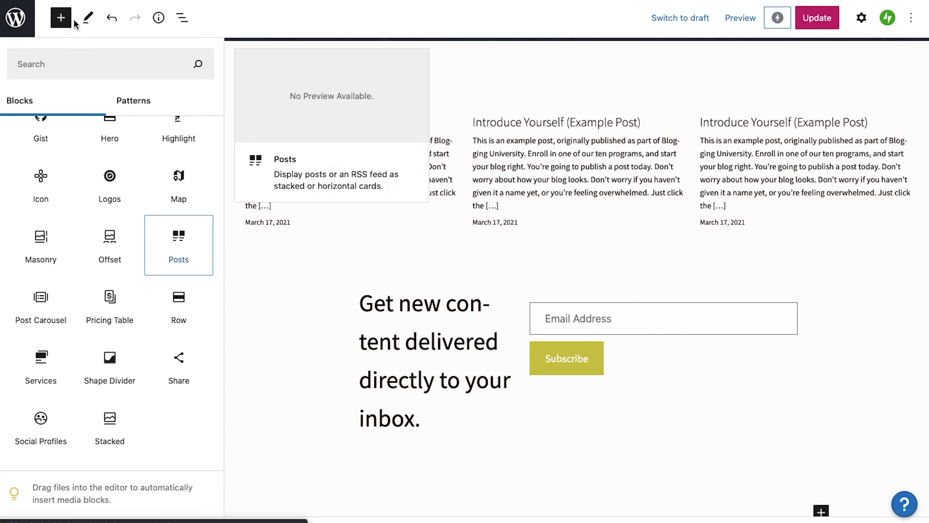
{"action": "left_click", "coordinate": [75, 61]}
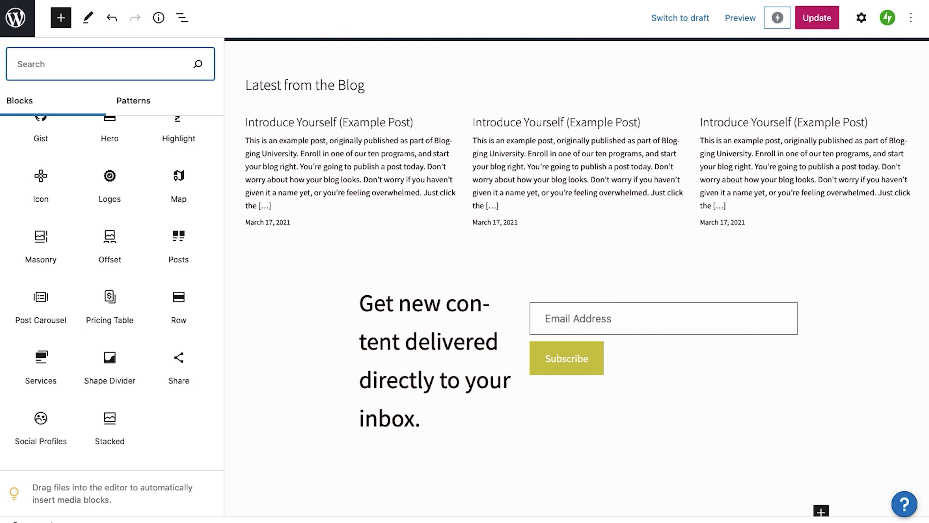
{"action": "type", "text": "image"}
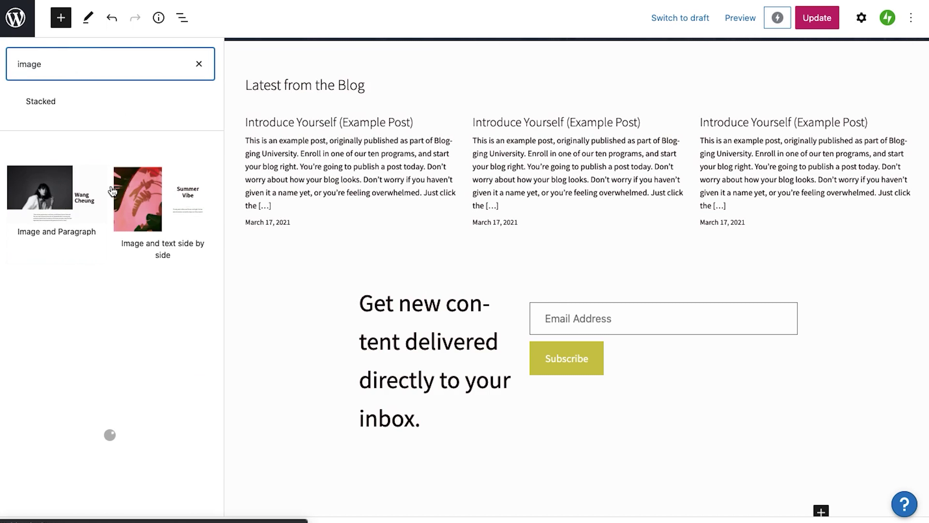
{"action": "scroll", "coordinate": [109, 120], "scroll_direction": "up", "scroll_amount": 5}
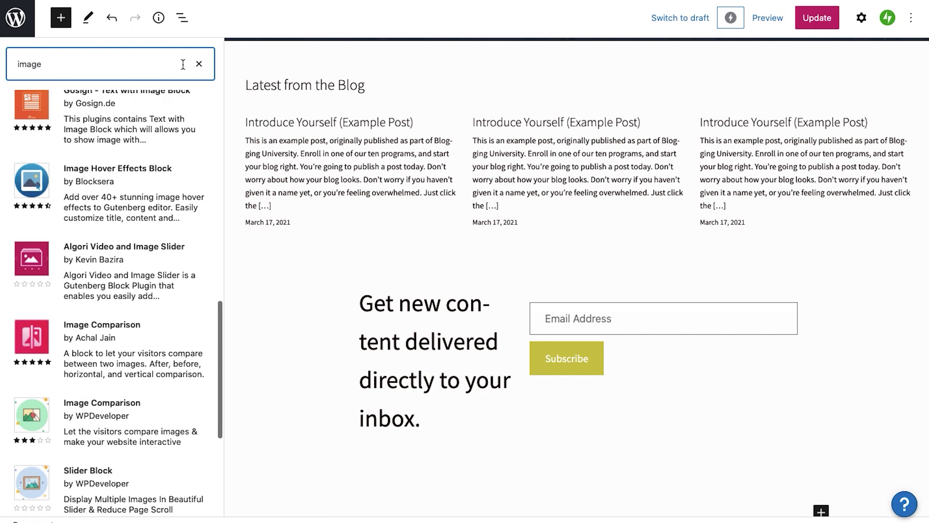
{"action": "key", "text": "Tab"}
{"action": "key", "text": "Return"}
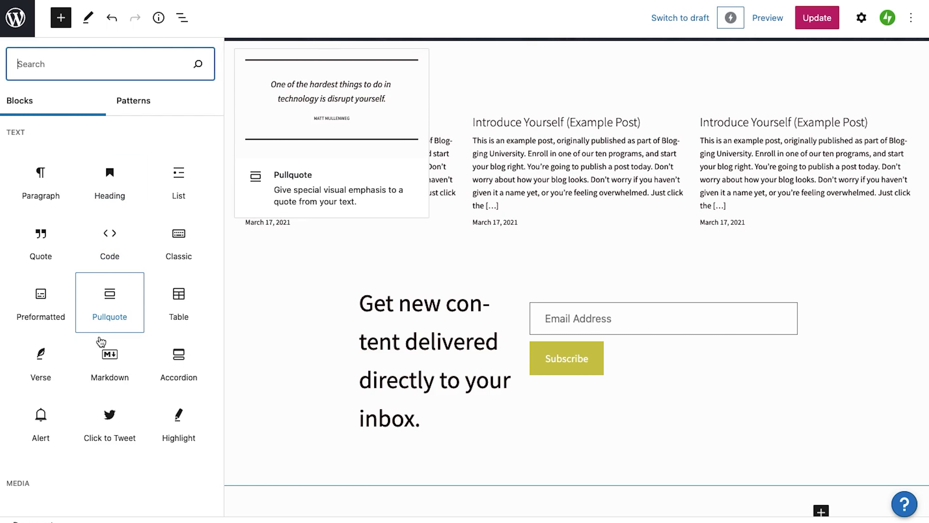
{"action": "scroll", "coordinate": [98, 341], "scroll_direction": "down", "scroll_amount": 4}
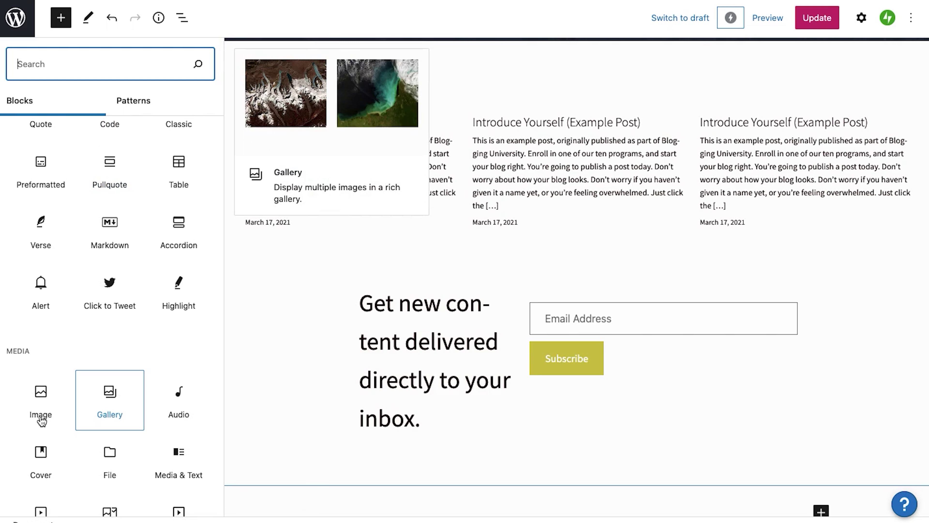
{"action": "left_click_drag", "start_coordinate": [38, 396], "coordinate": [565, 476]}
Step: Switch from the popular picks to All Templates and scroll through the full template grid
{"action": "scroll", "coordinate": [619, 455], "scroll_direction": "down", "scroll_amount": 2}
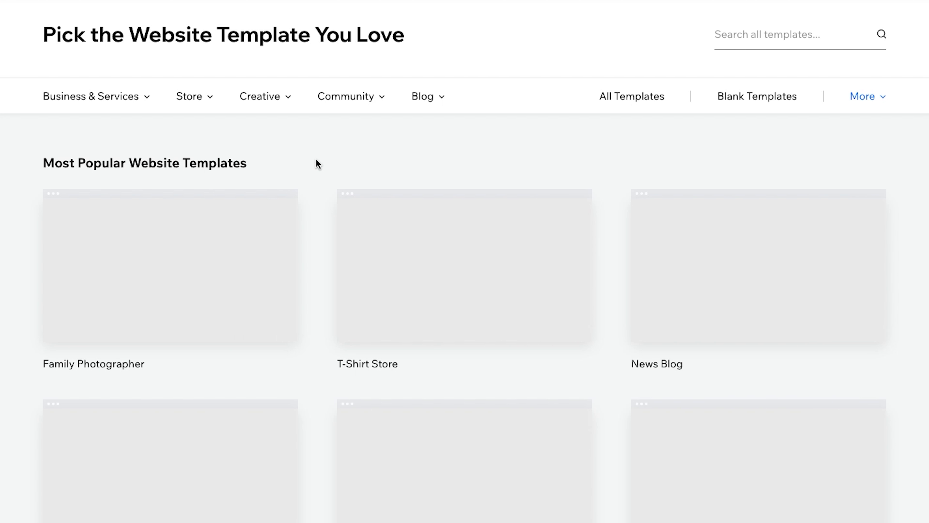
{"action": "scroll", "coordinate": [317, 162], "scroll_direction": "down", "scroll_amount": 2}
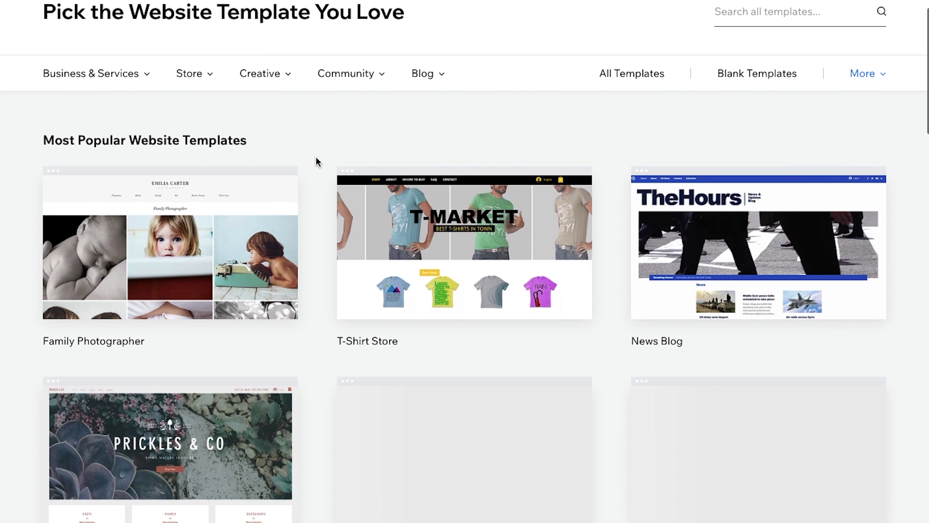
{"action": "scroll", "coordinate": [317, 161], "scroll_direction": "down", "scroll_amount": 8}
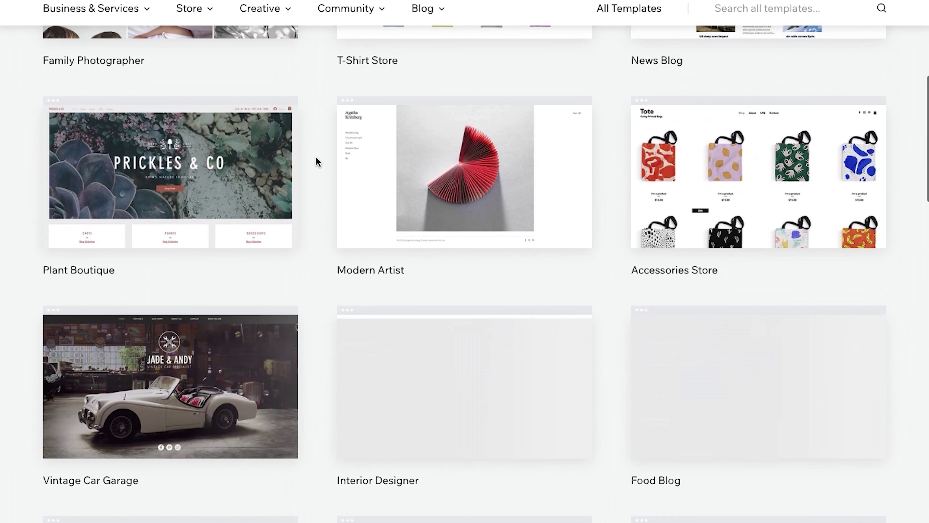
{"action": "scroll", "coordinate": [317, 161], "scroll_direction": "up", "scroll_amount": 10}
{"action": "left_click", "coordinate": [609, 141]}
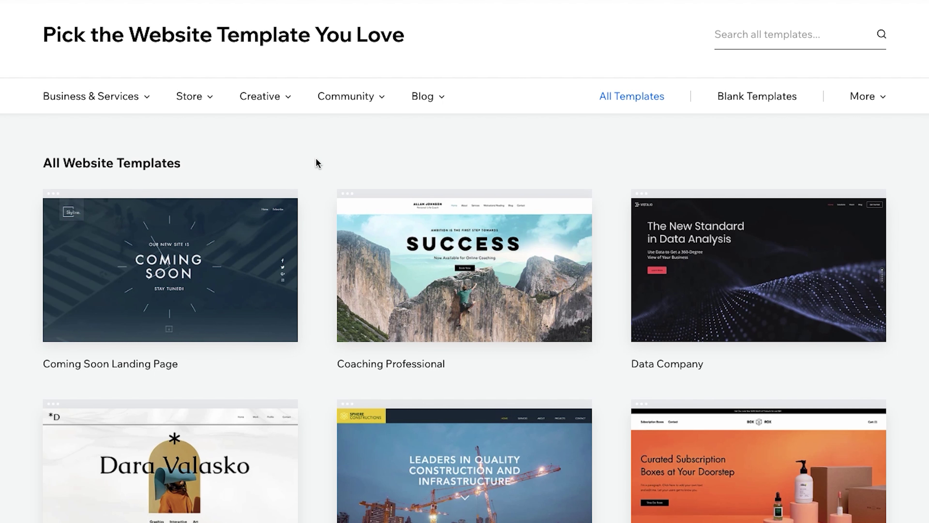
{"action": "scroll", "coordinate": [316, 162], "scroll_direction": "down", "scroll_amount": 10}
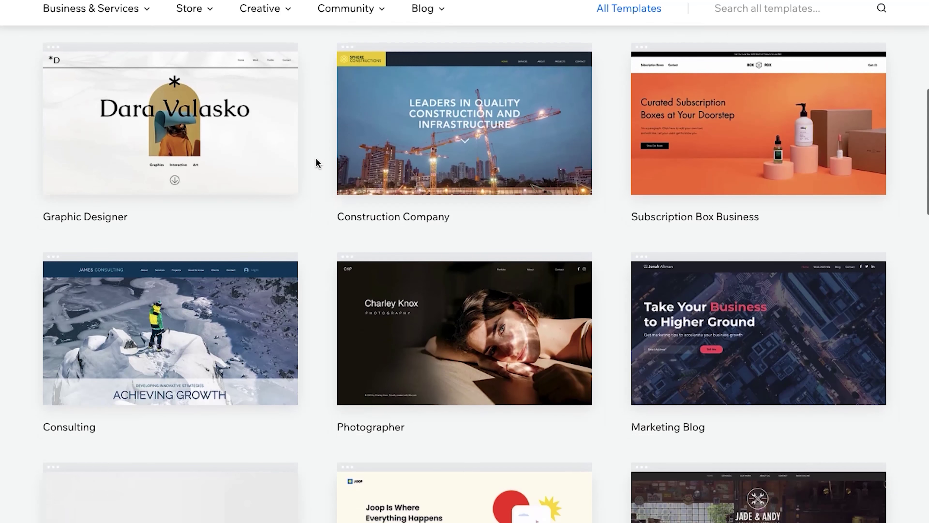
{"action": "scroll", "coordinate": [316, 162], "scroll_direction": "down", "scroll_amount": 8}
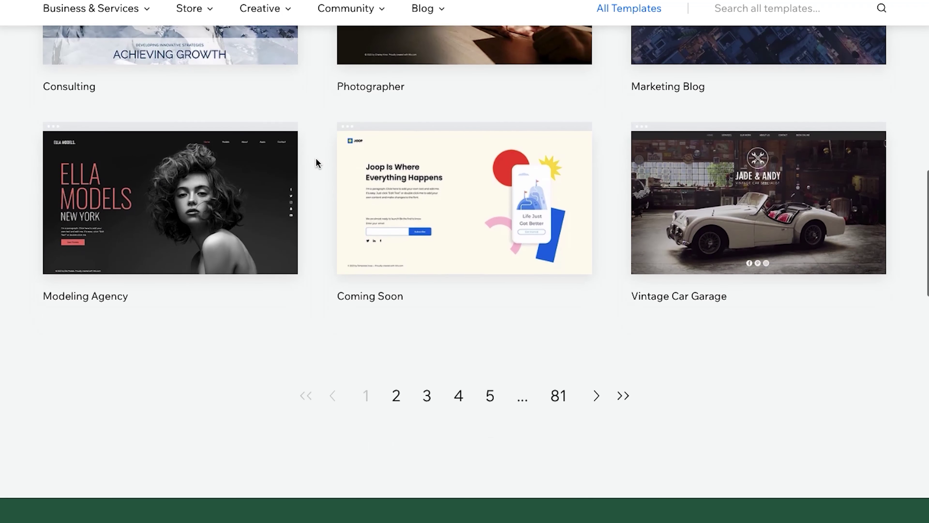
{"action": "scroll", "coordinate": [317, 163], "scroll_direction": "down", "scroll_amount": 3}
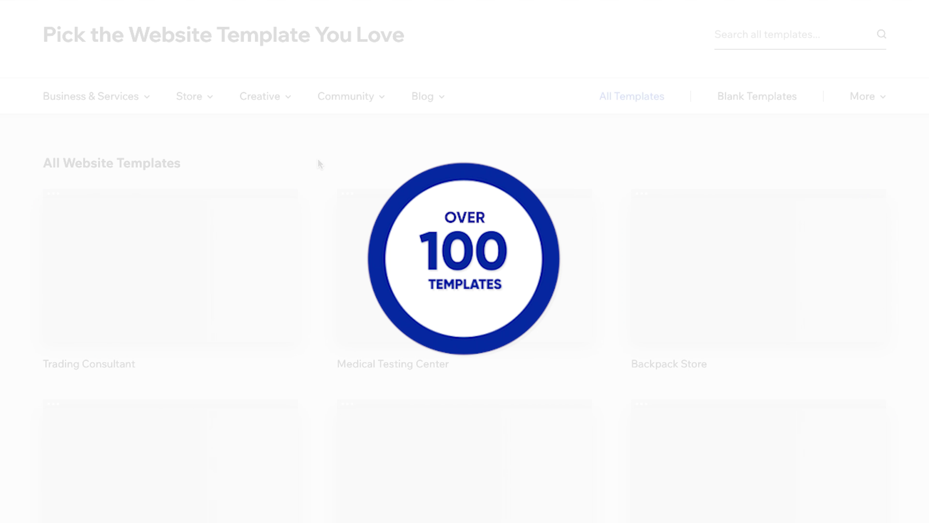
{"action": "scroll", "coordinate": [311, 166], "scroll_direction": "down", "scroll_amount": 2}
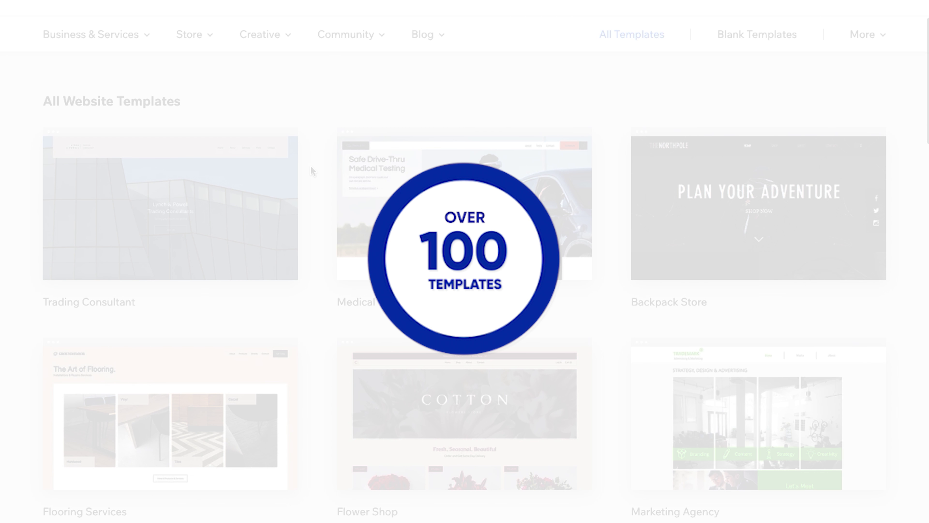
{"action": "scroll", "coordinate": [310, 166], "scroll_direction": "down", "scroll_amount": 3}
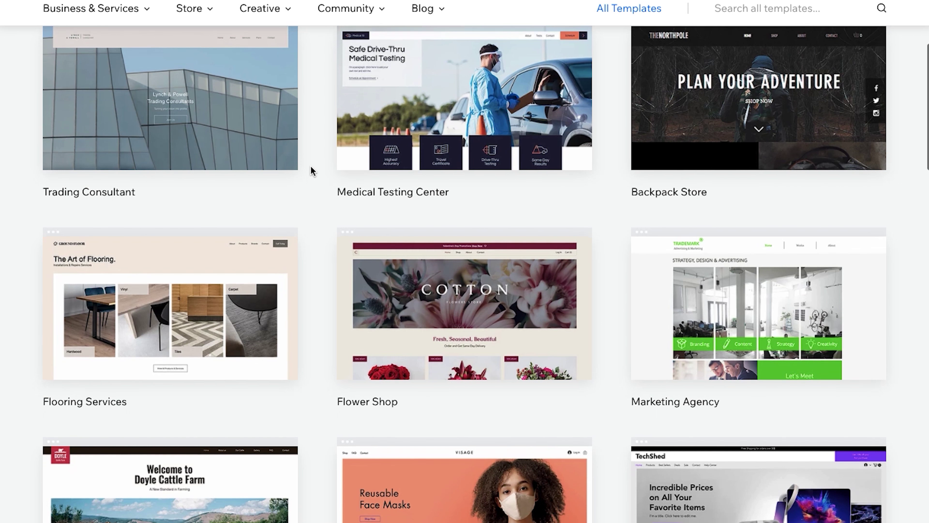
{"action": "scroll", "coordinate": [311, 170], "scroll_direction": "down", "scroll_amount": 10}
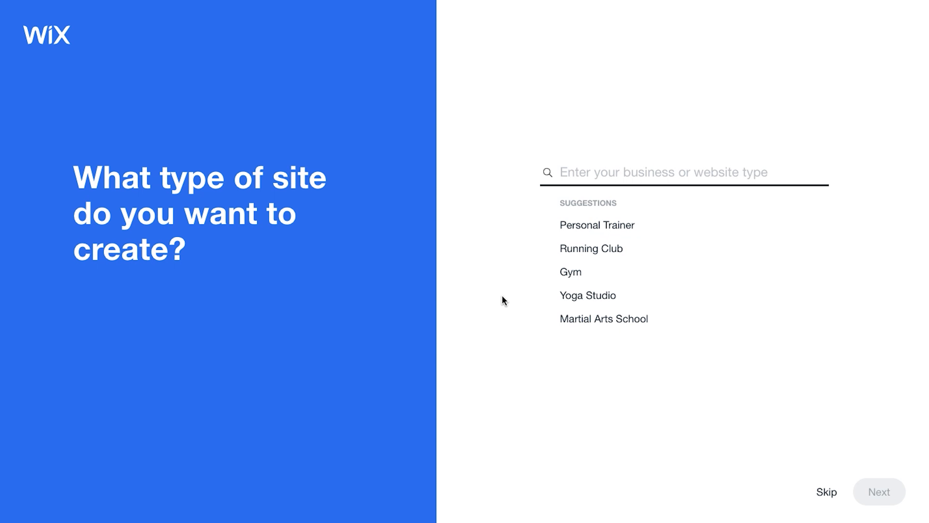
Step: Choose the 'Personal Trainer' suggestion as the site type
{"action": "left_click", "coordinate": [607, 230]}
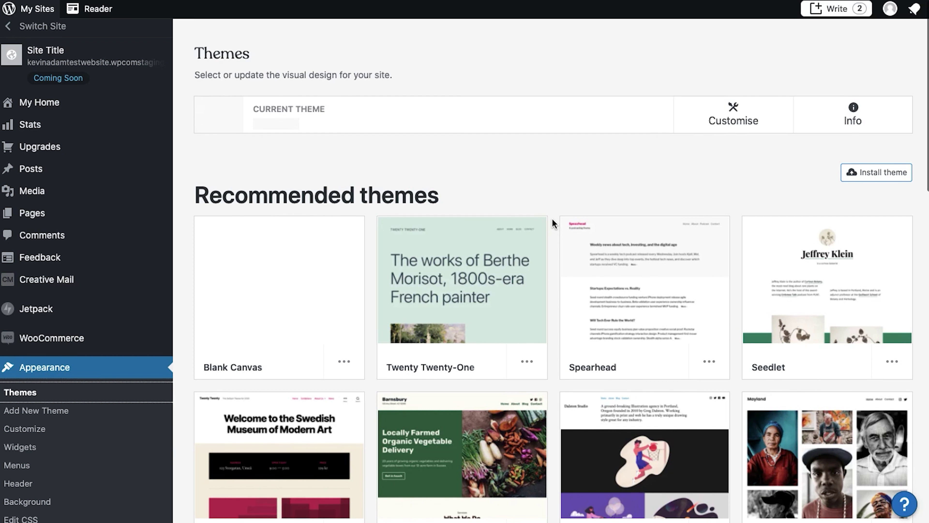
Step: Scroll the Themes page and reveal all themes, including the Advanced ones
{"action": "scroll", "coordinate": [554, 223], "scroll_direction": "down", "scroll_amount": 5}
{"action": "scroll", "coordinate": [553, 220], "scroll_direction": "down", "scroll_amount": 5}
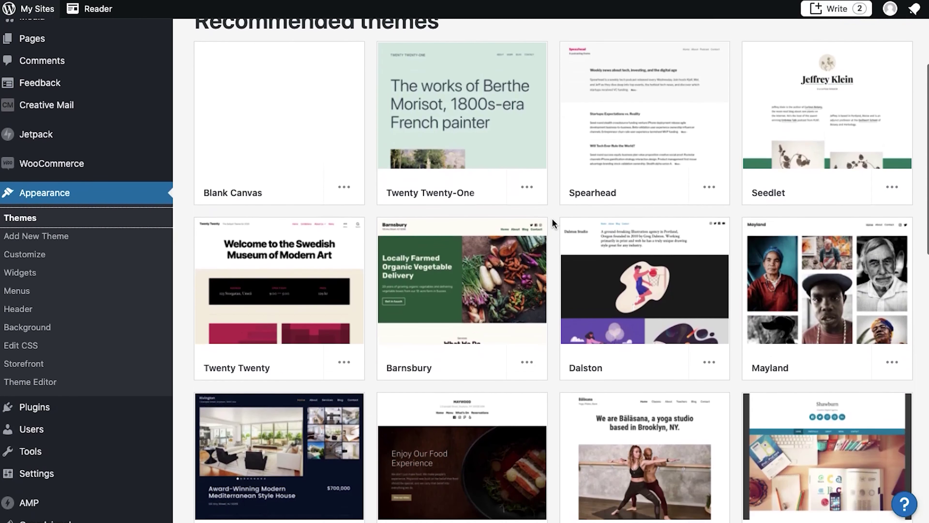
{"action": "scroll", "coordinate": [552, 218], "scroll_direction": "down", "scroll_amount": 10}
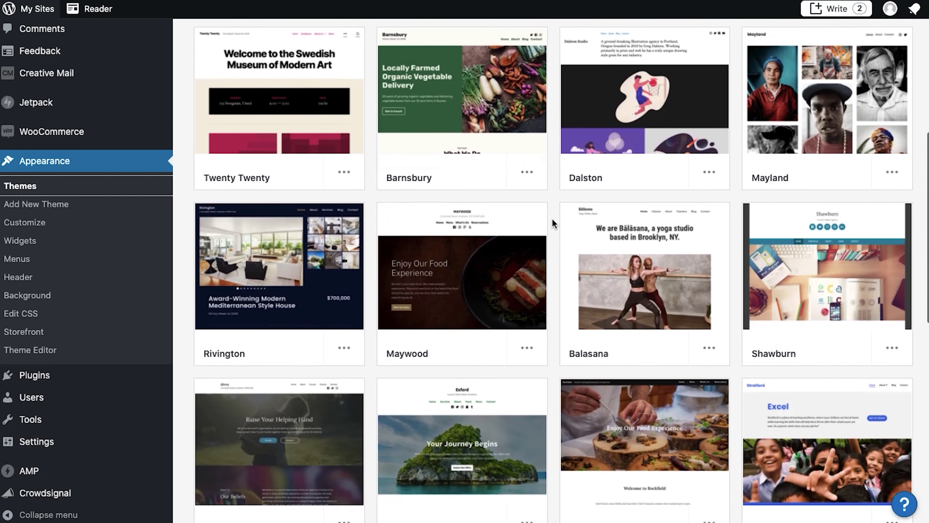
{"action": "scroll", "coordinate": [552, 218], "scroll_direction": "down", "scroll_amount": 10}
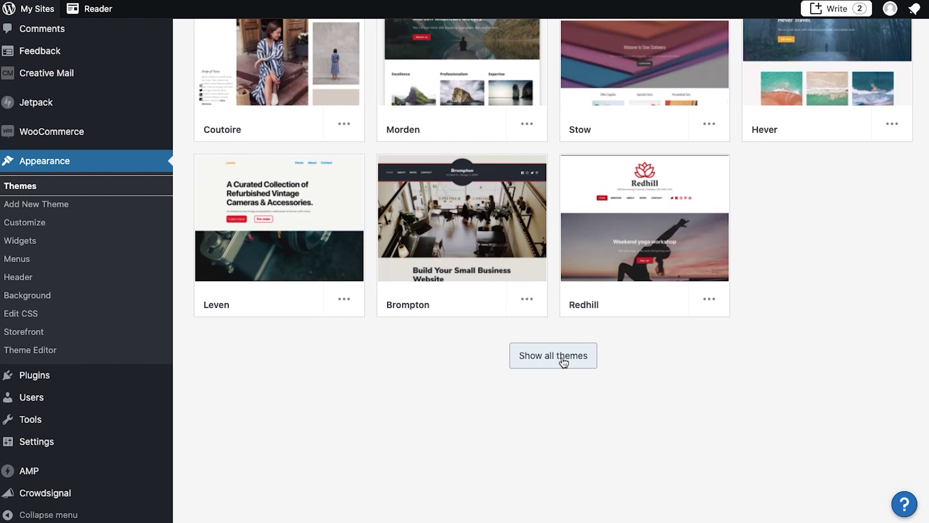
{"action": "left_click", "coordinate": [562, 356]}
Step: Browse the full catalogue down through the Premium themes, then bring up the Switch Site list
{"action": "scroll", "coordinate": [560, 366], "scroll_direction": "down", "scroll_amount": 5}
{"action": "scroll", "coordinate": [555, 374], "scroll_direction": "down", "scroll_amount": 10}
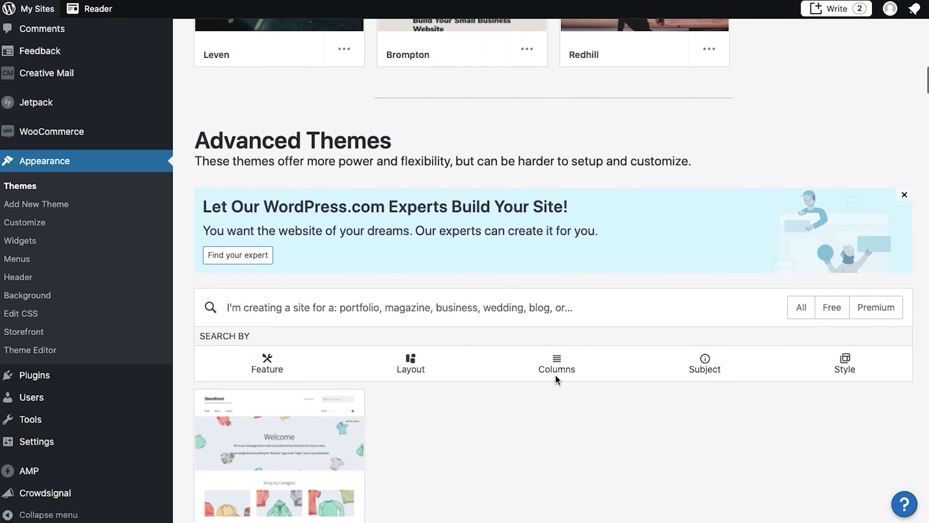
{"action": "scroll", "coordinate": [555, 374], "scroll_direction": "down", "scroll_amount": 15}
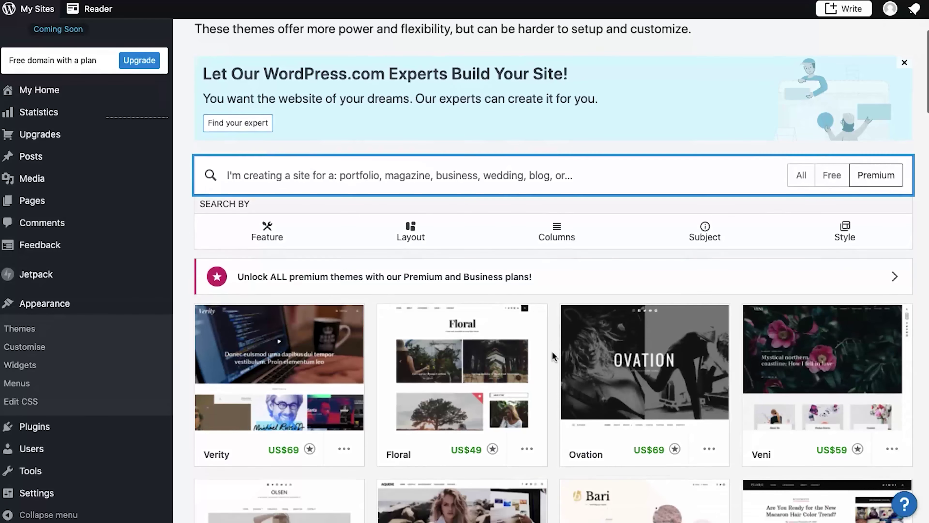
{"action": "scroll", "coordinate": [552, 352], "scroll_direction": "down", "scroll_amount": 10}
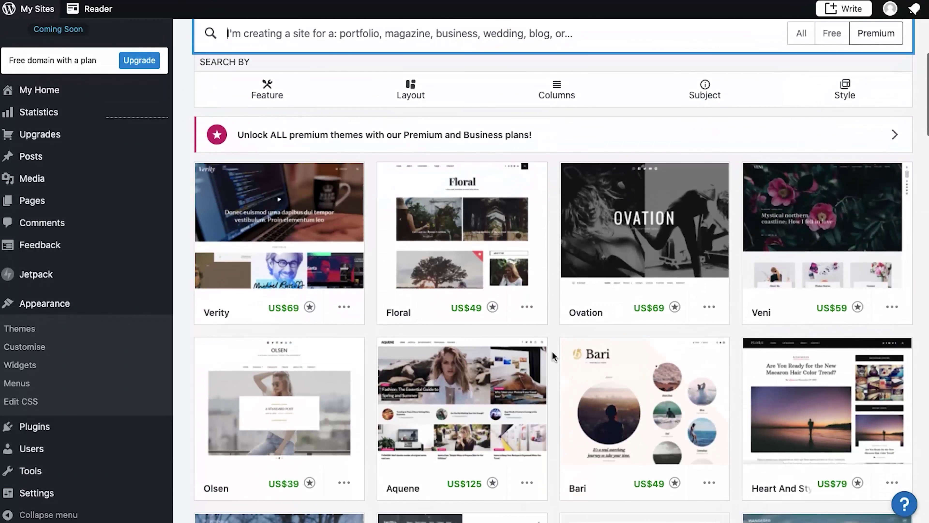
{"action": "scroll", "coordinate": [552, 354], "scroll_direction": "down", "scroll_amount": 8}
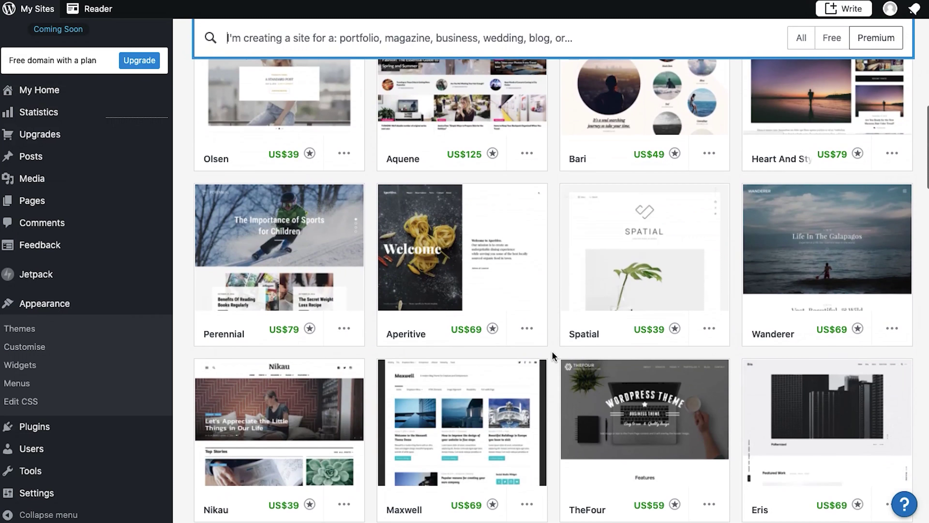
{"action": "scroll", "coordinate": [552, 355], "scroll_direction": "down", "scroll_amount": 9}
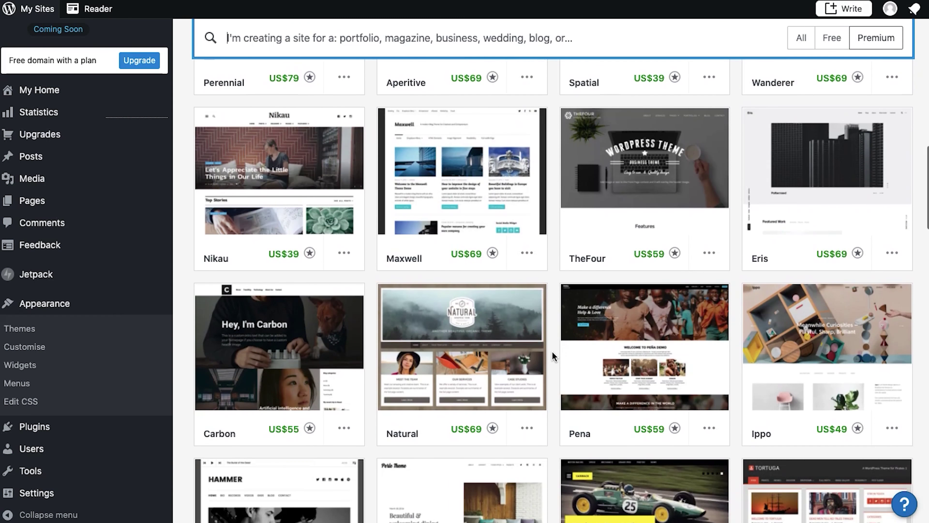
{"action": "scroll", "coordinate": [552, 352], "scroll_direction": "down", "scroll_amount": 9}
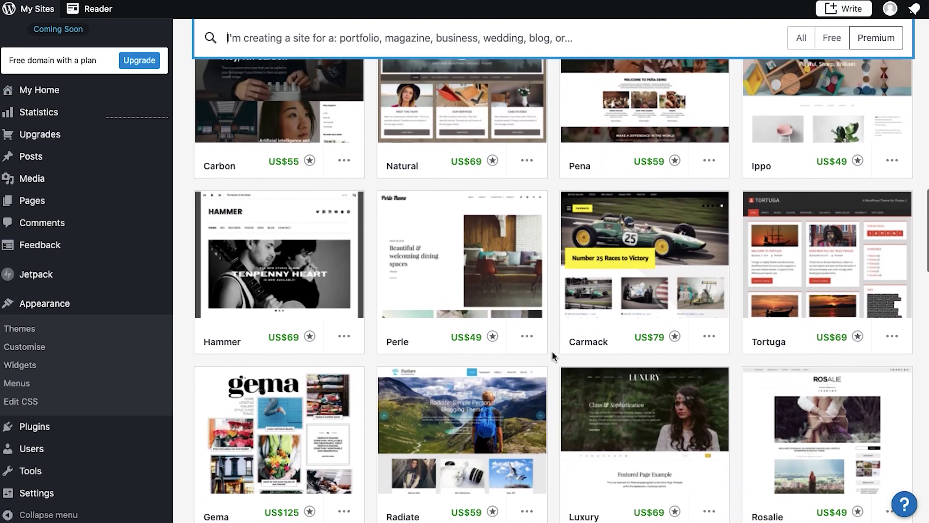
{"action": "scroll", "coordinate": [553, 356], "scroll_direction": "down", "scroll_amount": 9}
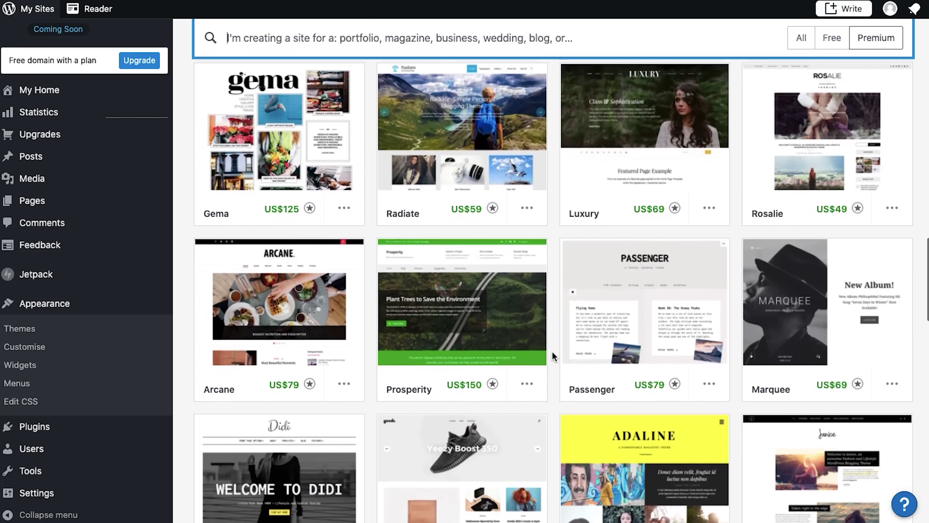
{"action": "scroll", "coordinate": [552, 356], "scroll_direction": "down", "scroll_amount": 13}
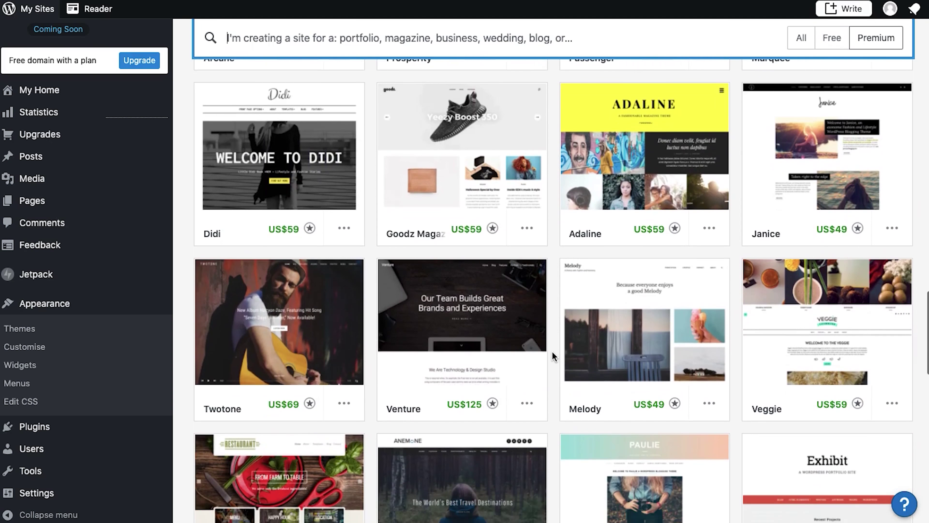
{"action": "scroll", "coordinate": [552, 351], "scroll_direction": "down", "scroll_amount": 3}
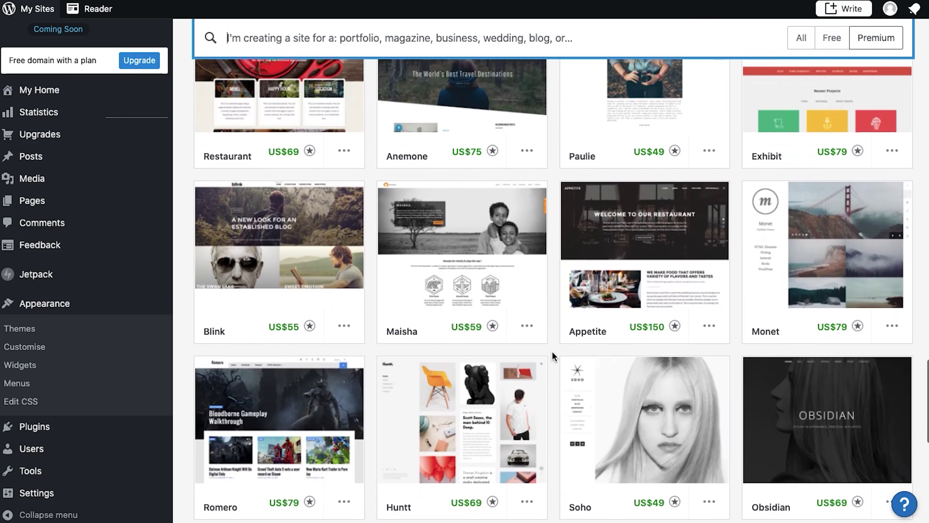
{"action": "scroll", "coordinate": [153, 169], "scroll_direction": "up", "scroll_amount": 15}
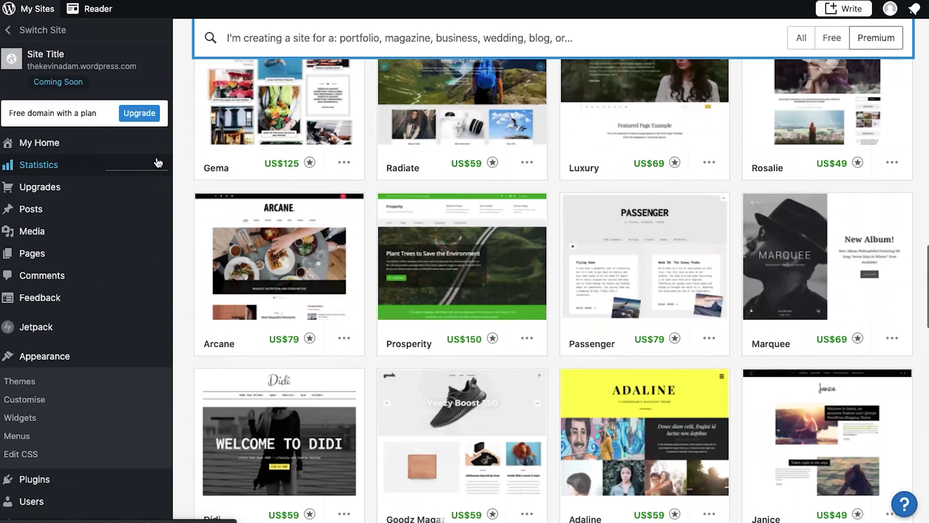
{"action": "left_click", "coordinate": [63, 32]}
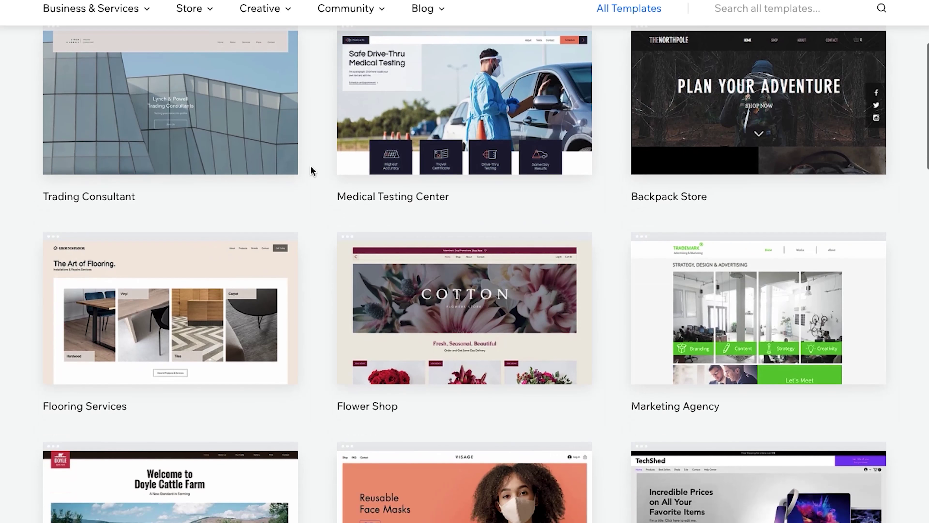
{"action": "scroll", "coordinate": [311, 170], "scroll_direction": "down", "scroll_amount": 10}
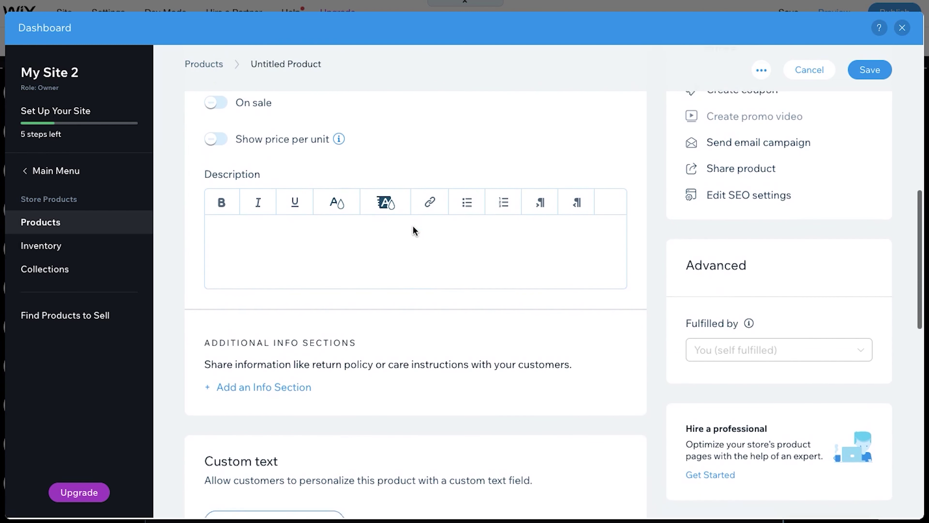
Step: Name the product 'The Product Name' when a save prompt interrupts opening its SEO settings
{"action": "scroll", "coordinate": [413, 229], "scroll_direction": "down", "scroll_amount": 5}
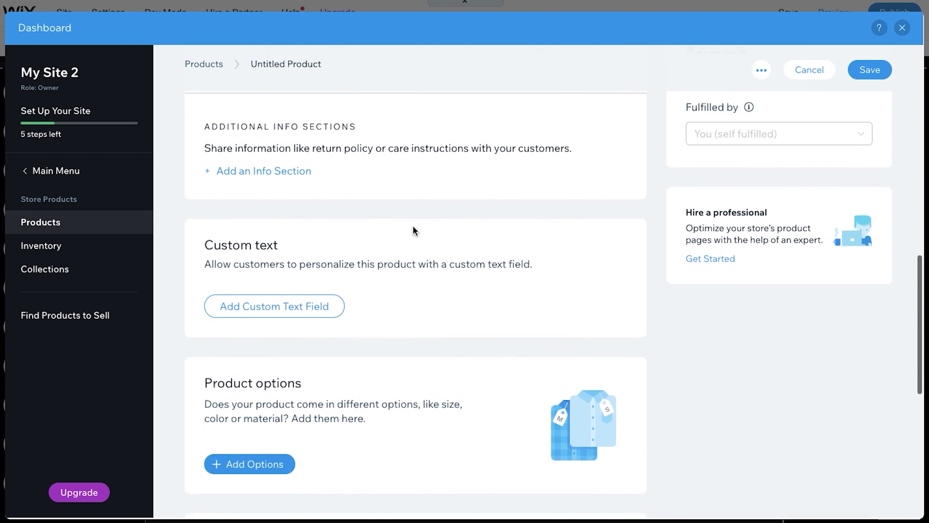
{"action": "scroll", "coordinate": [414, 230], "scroll_direction": "down", "scroll_amount": 7}
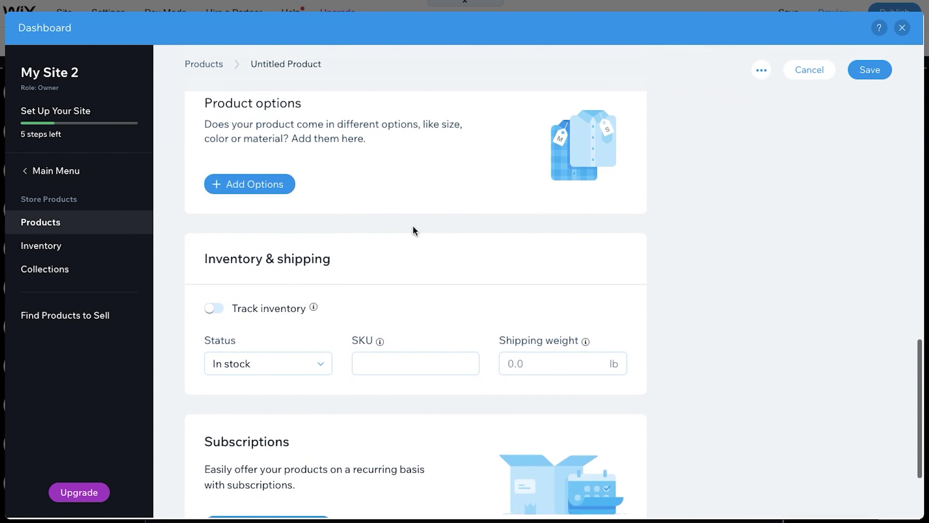
{"action": "scroll", "coordinate": [415, 230], "scroll_direction": "down", "scroll_amount": 3}
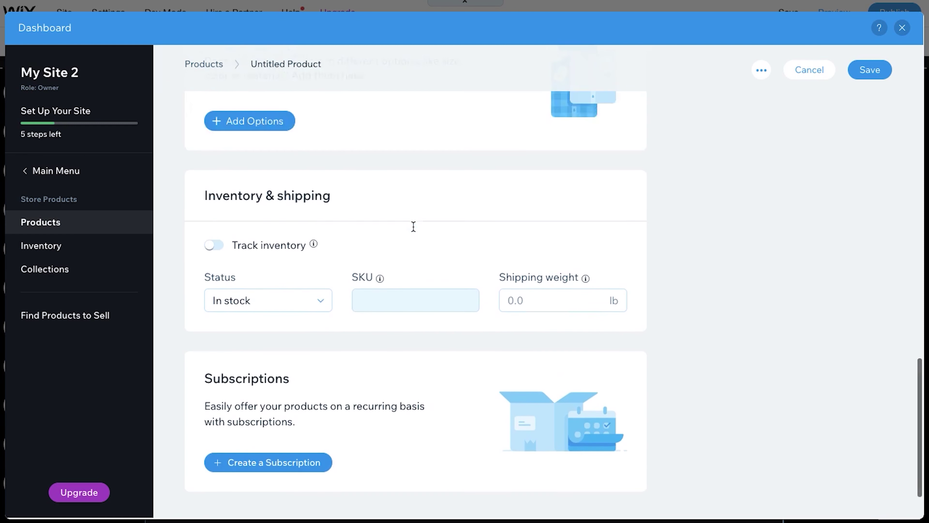
{"action": "scroll", "coordinate": [413, 224], "scroll_direction": "up", "scroll_amount": 15}
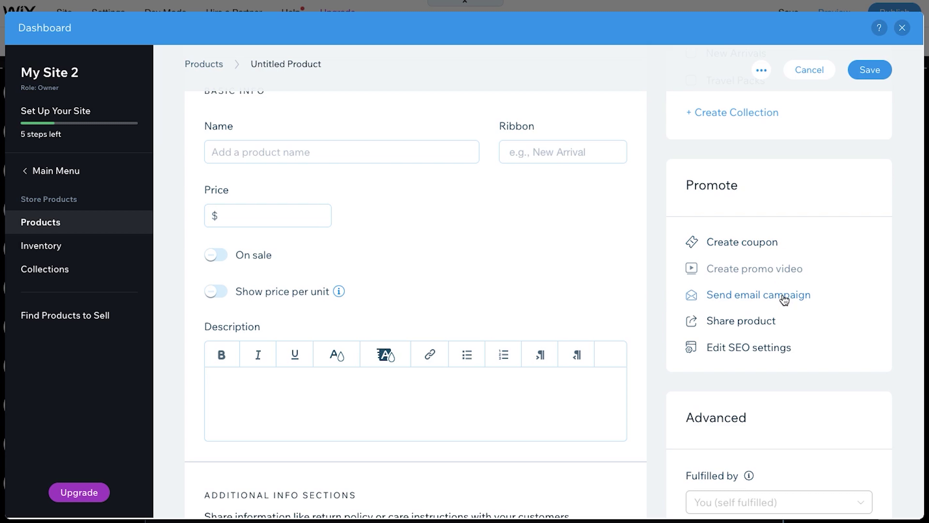
{"action": "left_click", "coordinate": [782, 348]}
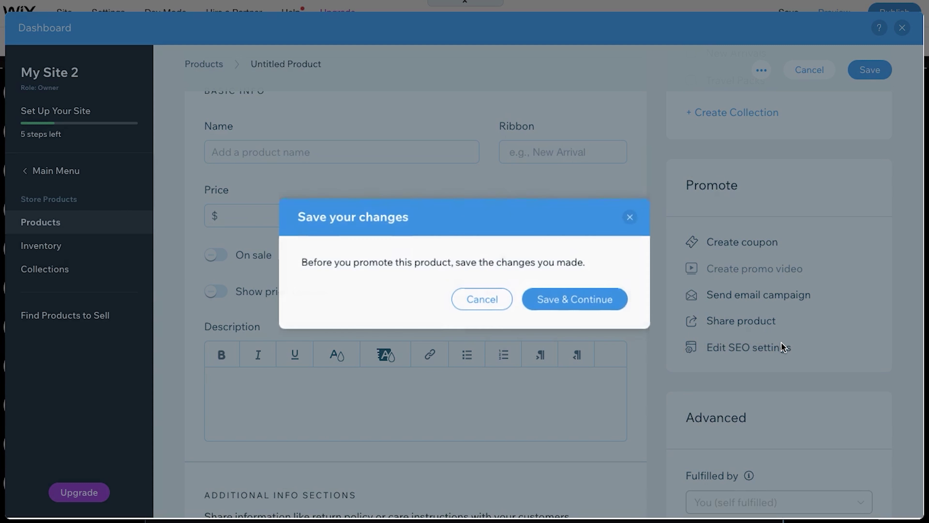
{"action": "left_click", "coordinate": [571, 299]}
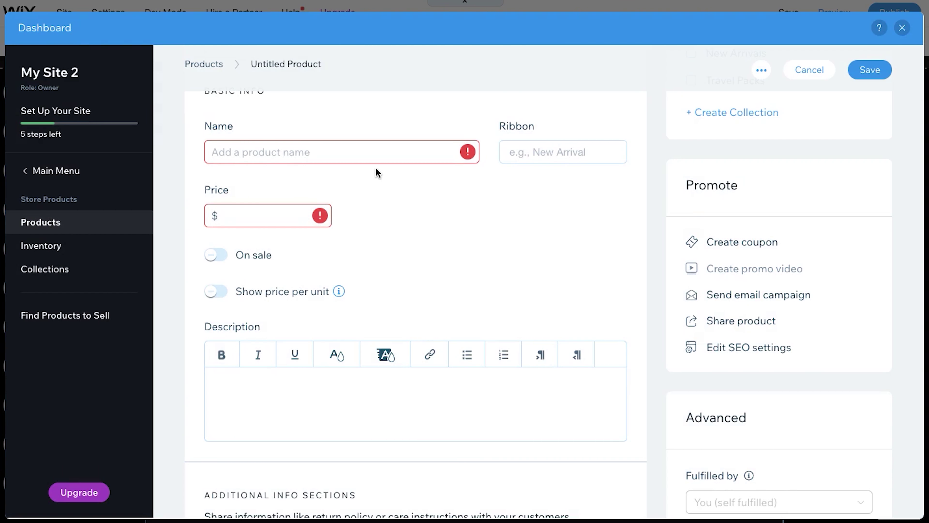
{"action": "type", "text": "The Product Name"}
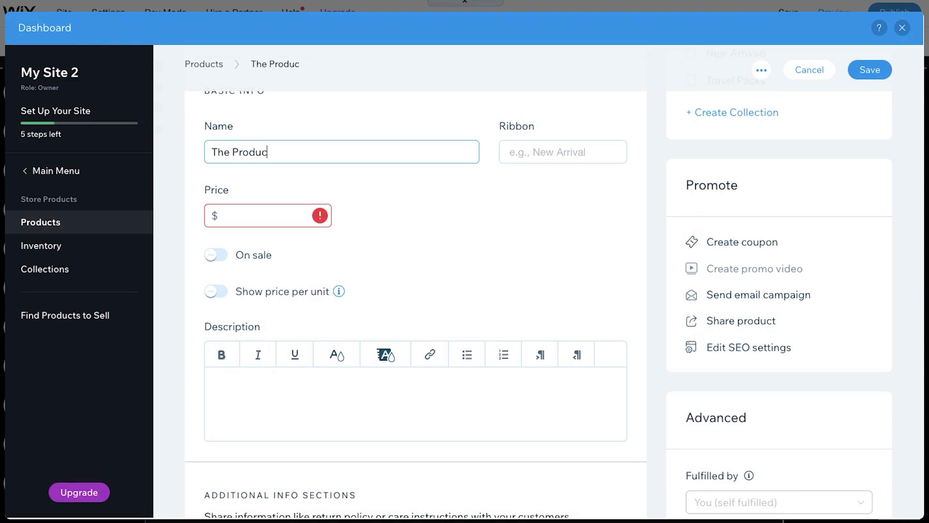
Step: Set the product price to $99 and continue to SEO settings, saving the changes
{"action": "left_click", "coordinate": [247, 217]}
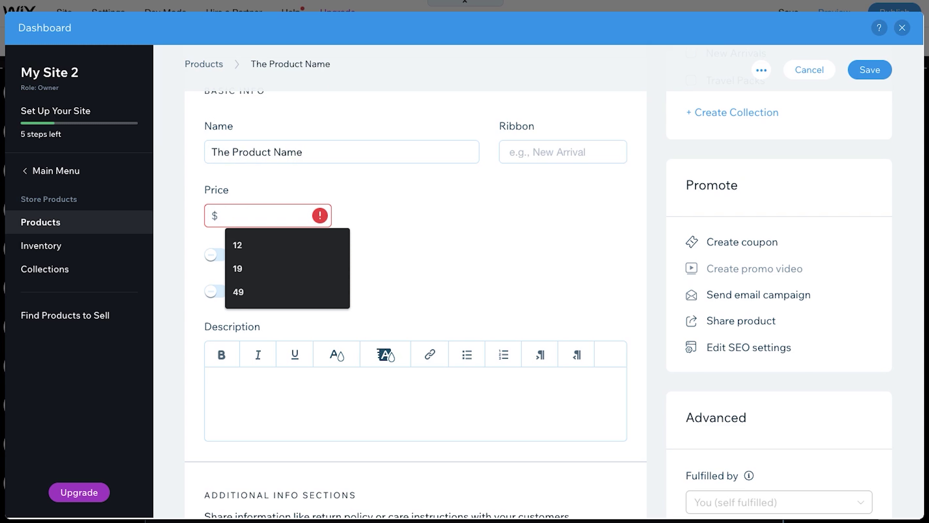
{"action": "type", "text": "99"}
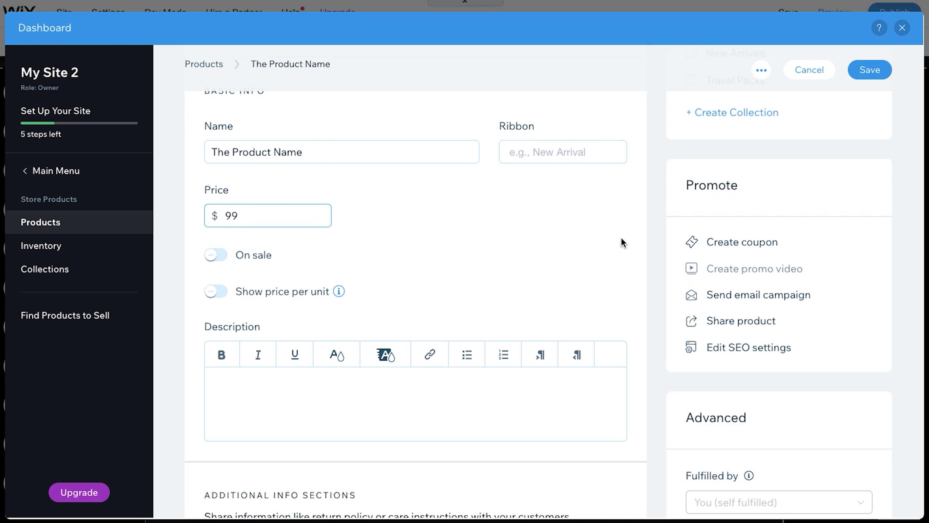
{"action": "left_click", "coordinate": [752, 356]}
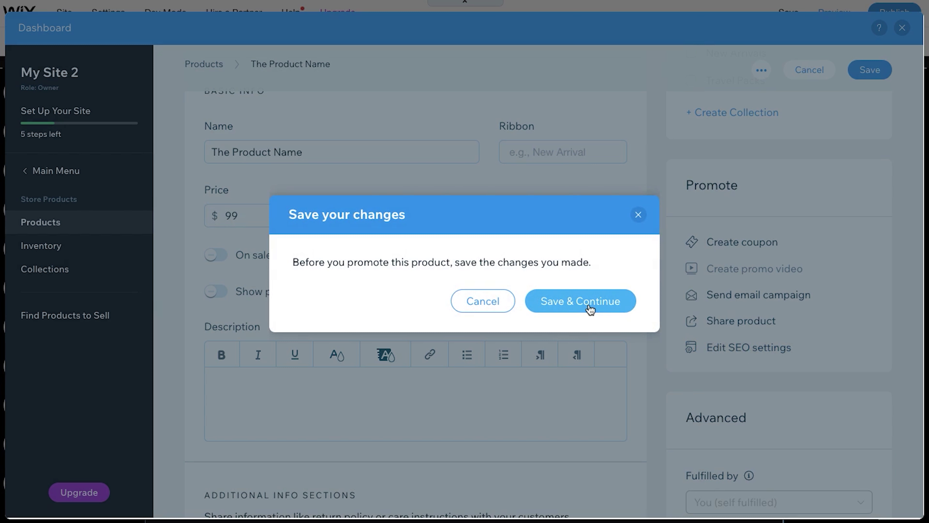
{"action": "left_click", "coordinate": [589, 309]}
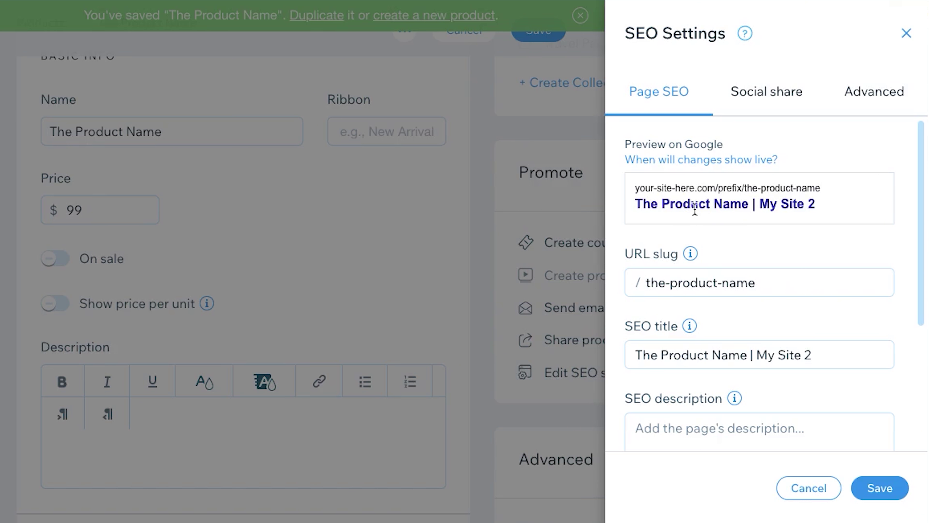
Step: Review the product's Page SEO URL slug and SEO title, then save the SEO settings
{"action": "scroll", "coordinate": [822, 316], "scroll_direction": "down", "scroll_amount": 5}
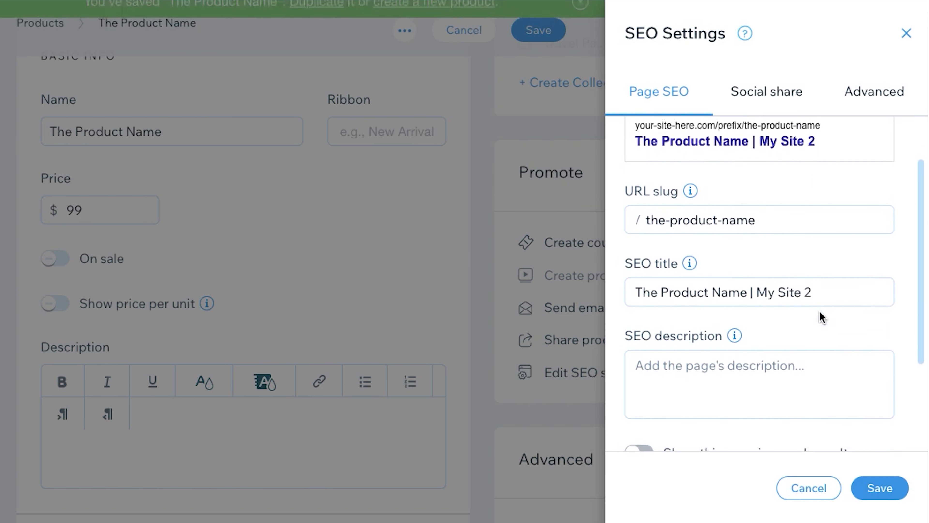
{"action": "scroll", "coordinate": [820, 313], "scroll_direction": "down", "scroll_amount": 1}
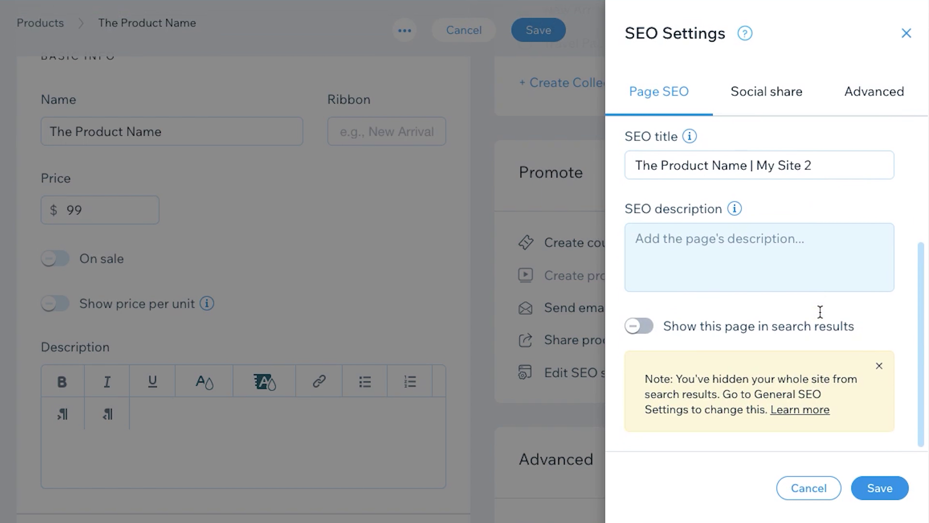
{"action": "scroll", "coordinate": [822, 317], "scroll_direction": "up", "scroll_amount": 5}
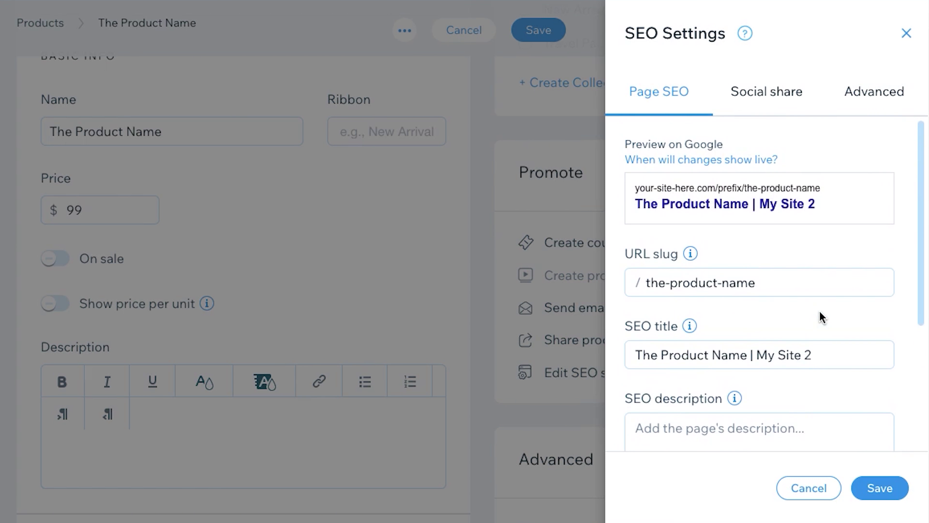
{"action": "left_click", "coordinate": [880, 488]}
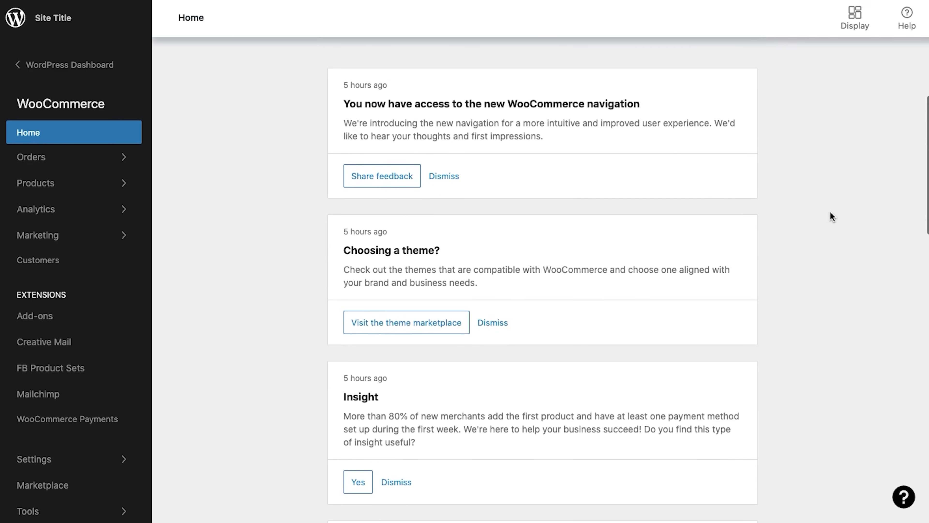
Step: Look over the WooCommerce Home notices, then start a new product via Add my products > Add manually
{"action": "scroll", "coordinate": [832, 216], "scroll_direction": "down", "scroll_amount": 10}
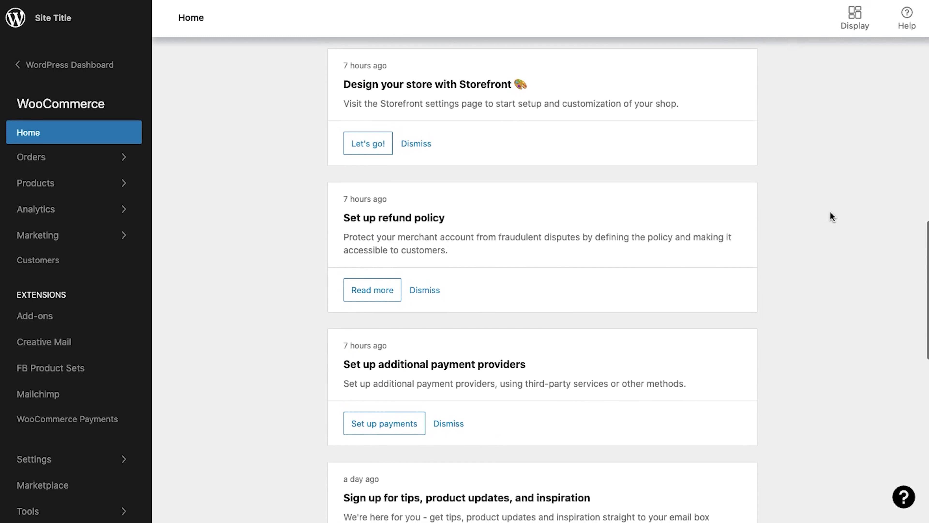
{"action": "scroll", "coordinate": [832, 217], "scroll_direction": "down", "scroll_amount": 10}
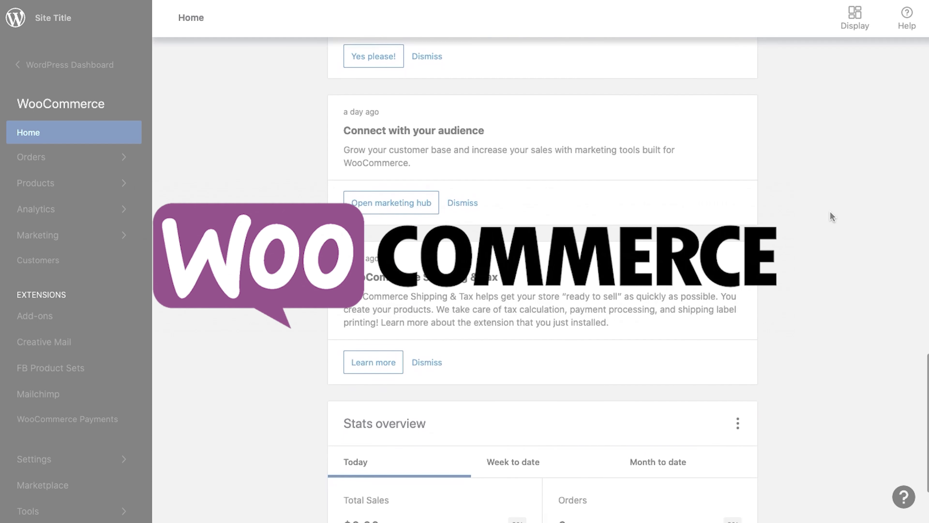
{"action": "scroll", "coordinate": [831, 215], "scroll_direction": "down", "scroll_amount": 4}
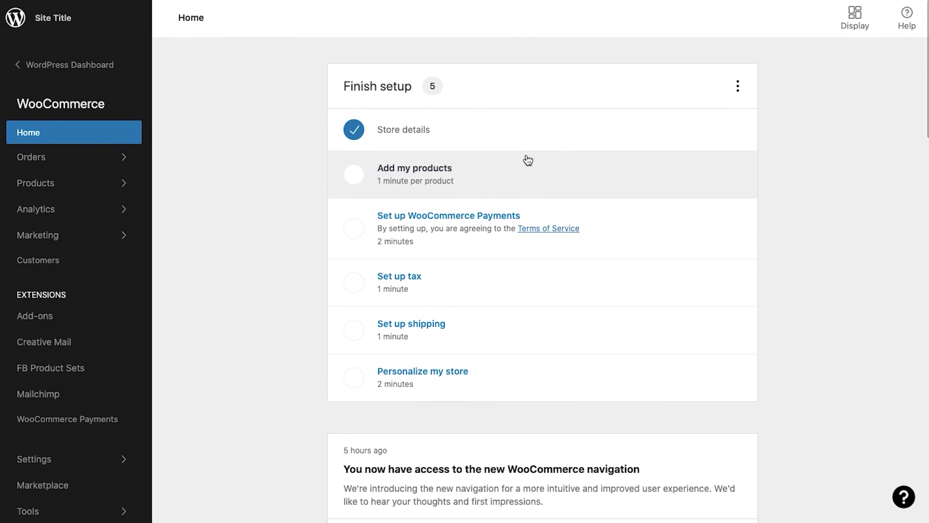
{"action": "left_click", "coordinate": [510, 169]}
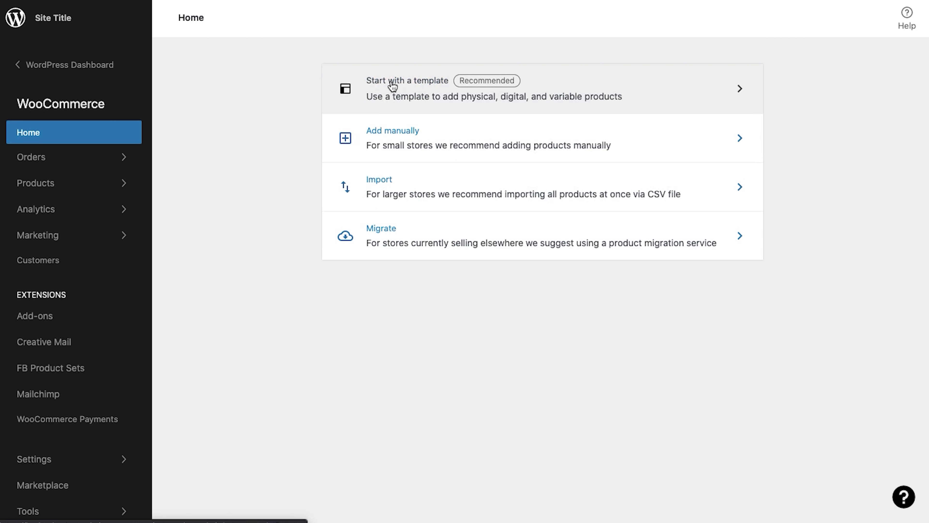
{"action": "left_click", "coordinate": [450, 142]}
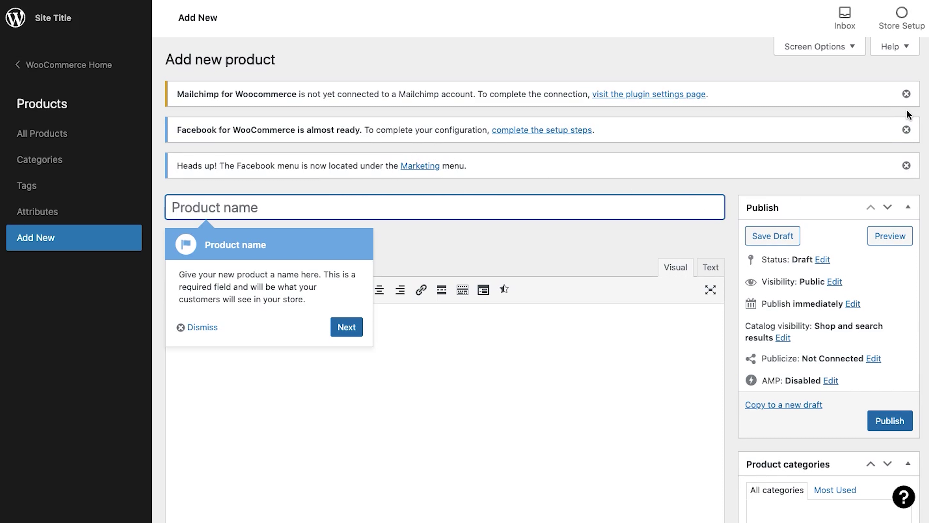
Step: Dismiss the Mailchimp and two Facebook notices plus the Product name tip
{"action": "left_click", "coordinate": [906, 95]}
{"action": "left_click", "coordinate": [906, 93]}
{"action": "left_click", "coordinate": [907, 94]}
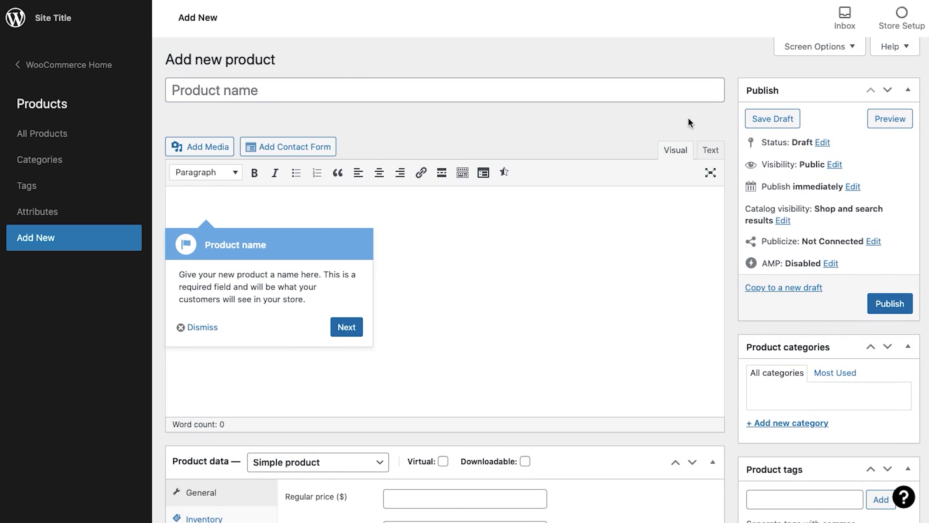
{"action": "left_click", "coordinate": [202, 327]}
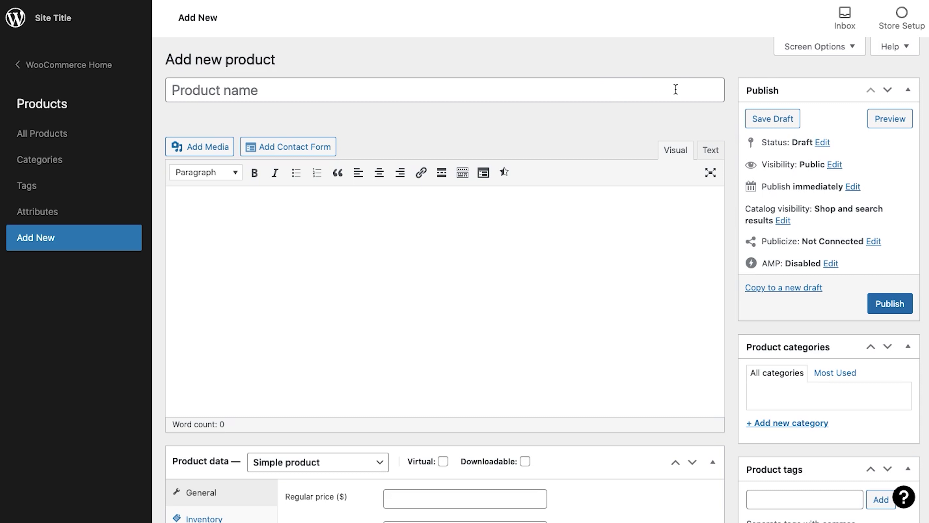
{"action": "scroll", "coordinate": [723, 124], "scroll_direction": "down", "scroll_amount": 3}
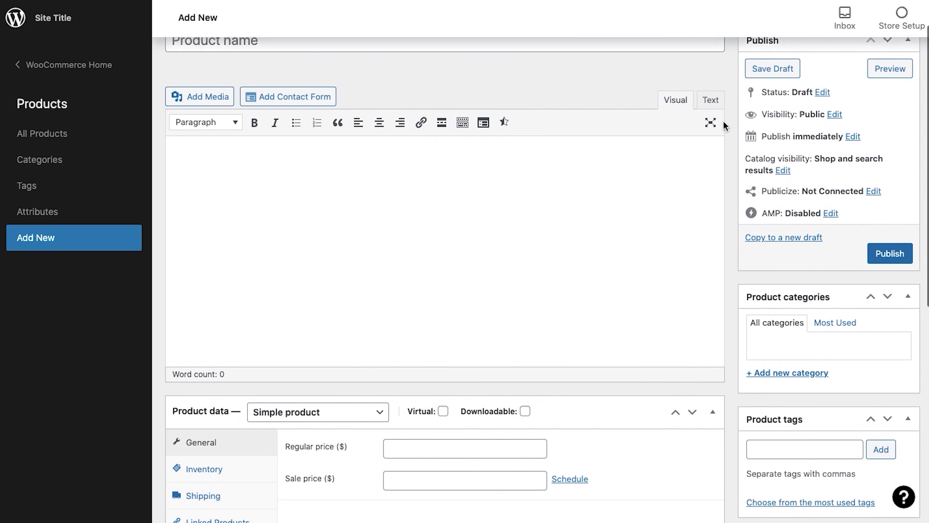
{"action": "scroll", "coordinate": [731, 137], "scroll_direction": "down", "scroll_amount": 5}
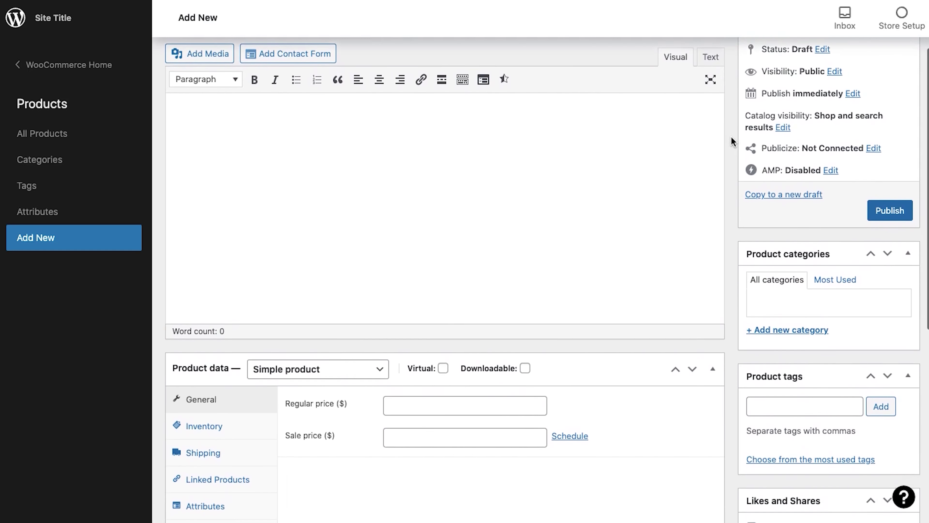
{"action": "scroll", "coordinate": [731, 137], "scroll_direction": "down", "scroll_amount": 3}
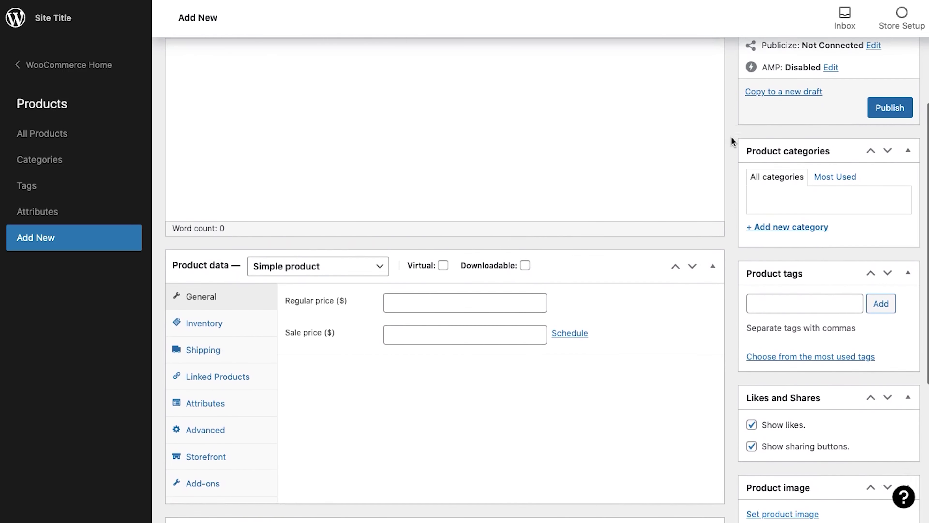
{"action": "scroll", "coordinate": [731, 137], "scroll_direction": "down", "scroll_amount": 8}
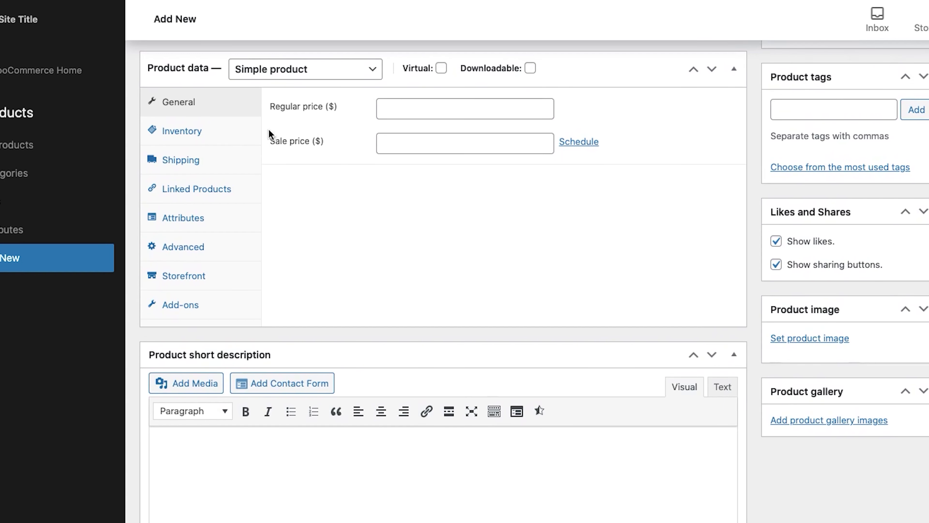
Step: View each Product data tab: Inventory, Shipping, Linked Products, Attributes, Advanced, Storefront layout and Add-ons
{"action": "left_click", "coordinate": [241, 127]}
{"action": "left_click", "coordinate": [133, 222]}
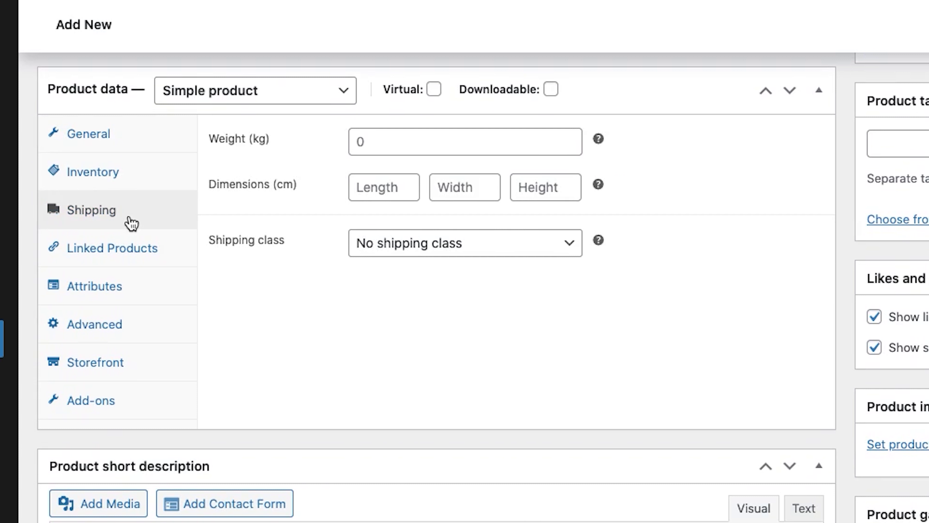
{"action": "left_click", "coordinate": [166, 254]}
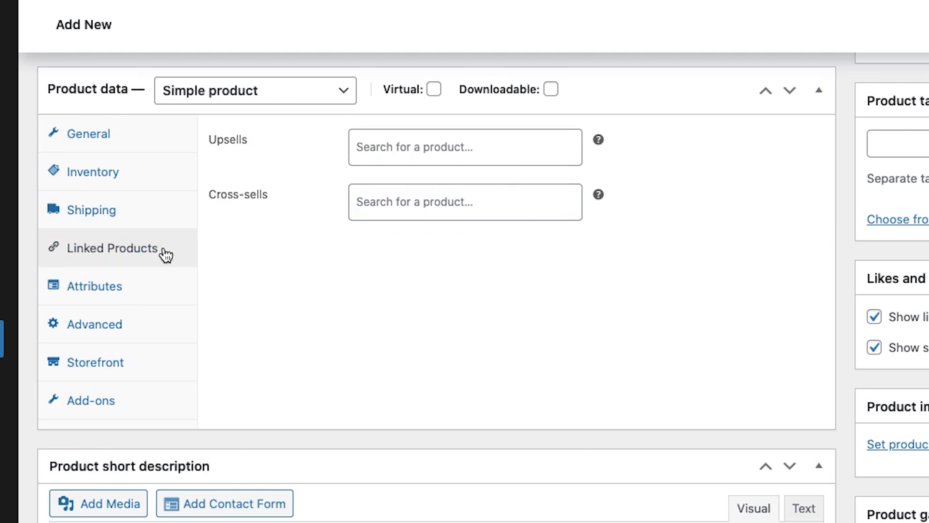
{"action": "mouse_move", "coordinate": [598, 137]}
{"action": "mouse_move", "coordinate": [599, 191]}
{"action": "left_click", "coordinate": [123, 286]}
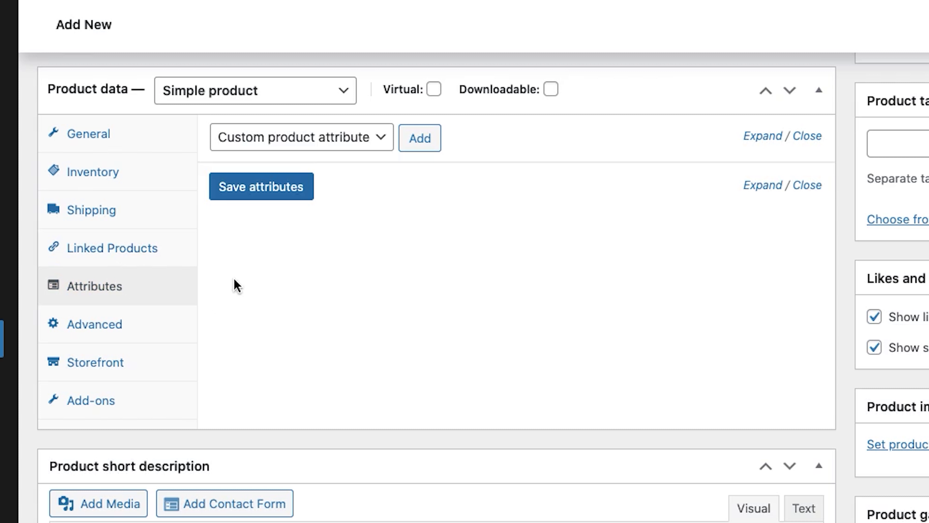
{"action": "left_click", "coordinate": [139, 330]}
{"action": "left_click", "coordinate": [154, 369]}
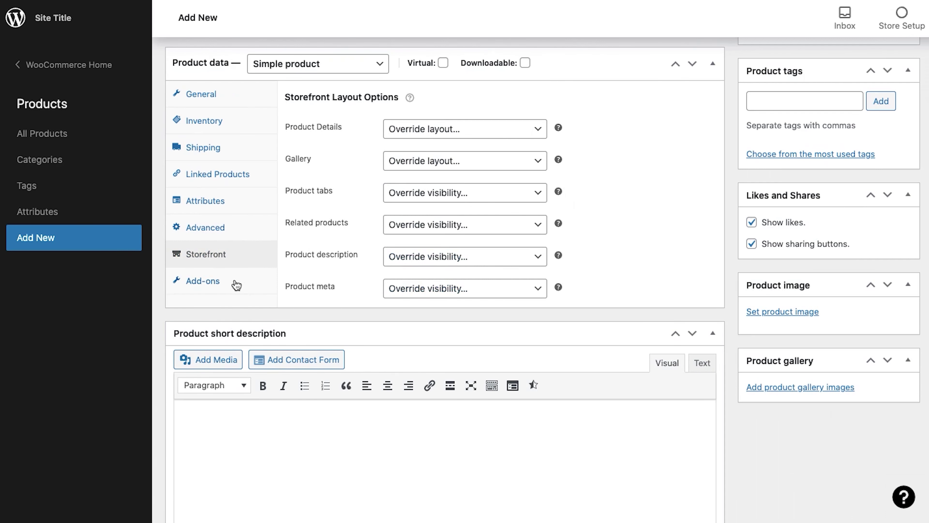
{"action": "left_click", "coordinate": [126, 405]}
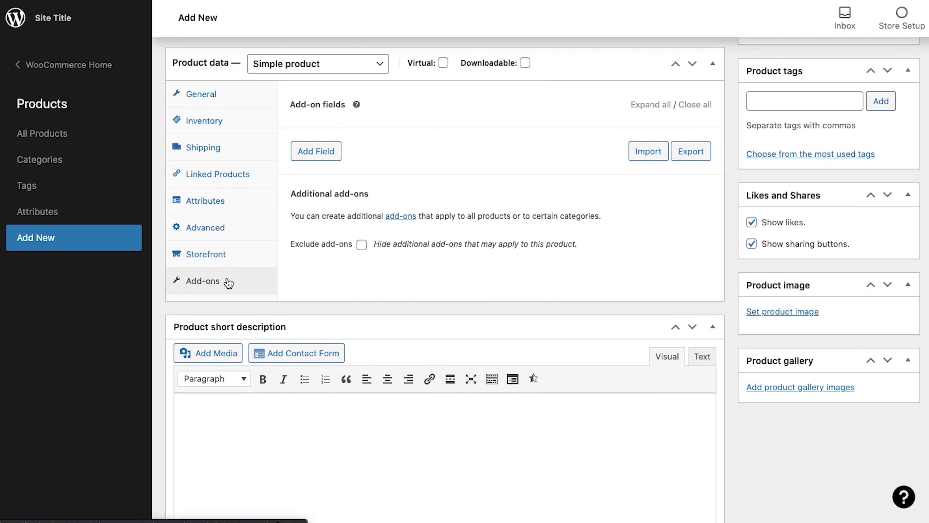
{"action": "scroll", "coordinate": [345, 298], "scroll_direction": "down", "scroll_amount": 3}
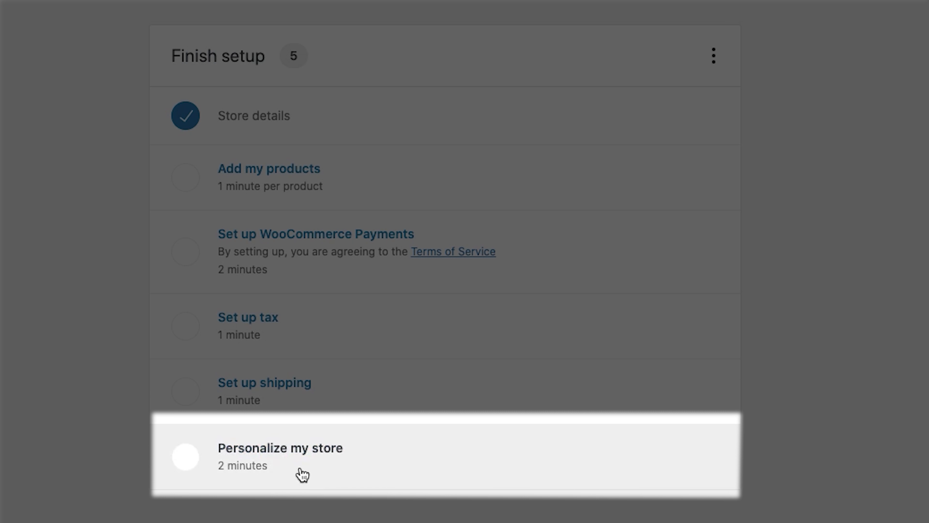
Step: Look over the Personalize my store steps in the Finish setup checklist
{"action": "left_click", "coordinate": [302, 475]}
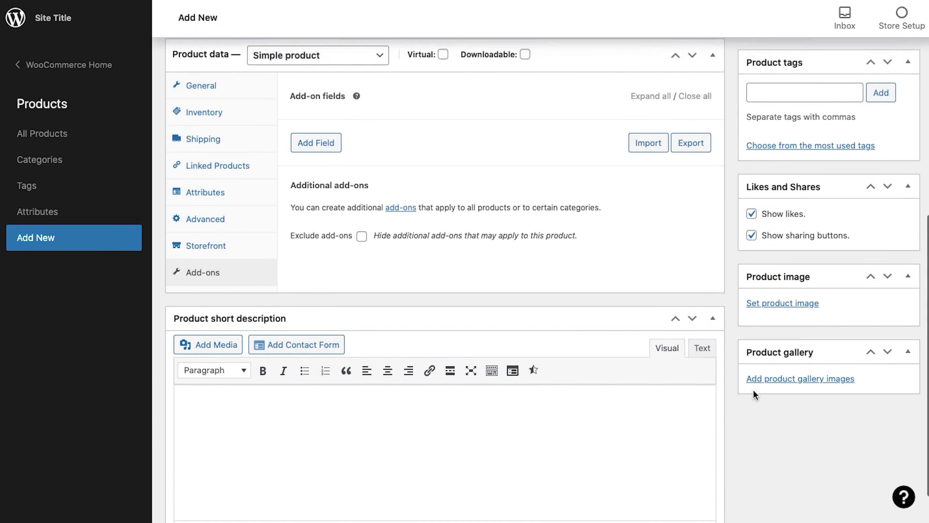
{"action": "scroll", "coordinate": [749, 306], "scroll_direction": "up", "scroll_amount": 6}
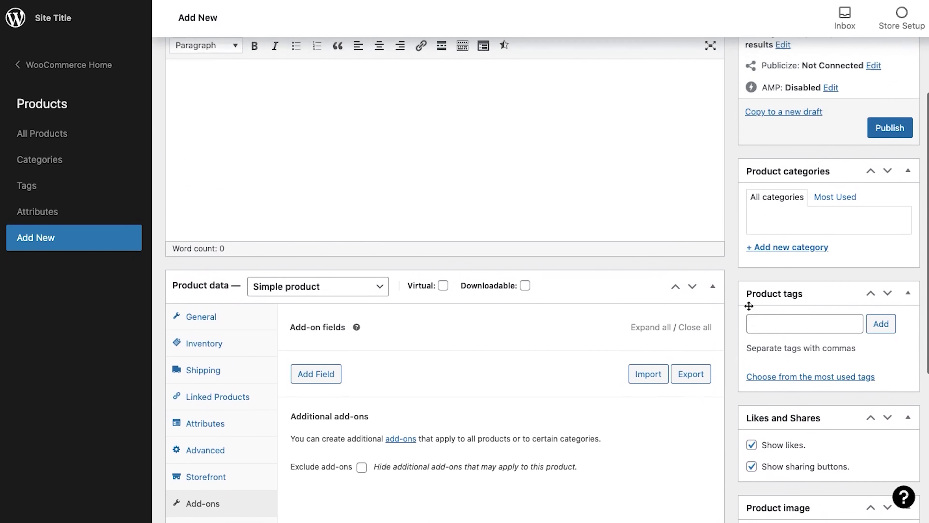
{"action": "scroll", "coordinate": [749, 306], "scroll_direction": "up", "scroll_amount": 5}
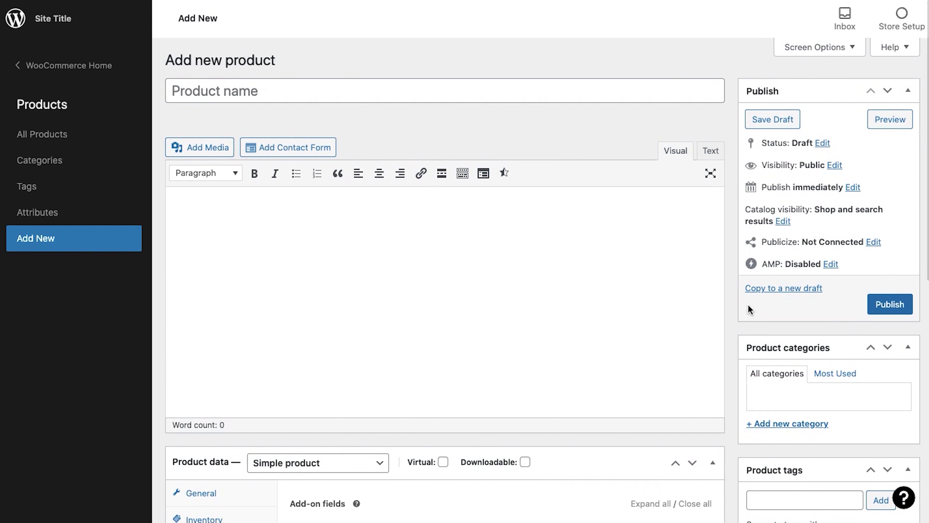
{"action": "scroll", "coordinate": [740, 328], "scroll_direction": "down", "scroll_amount": 3}
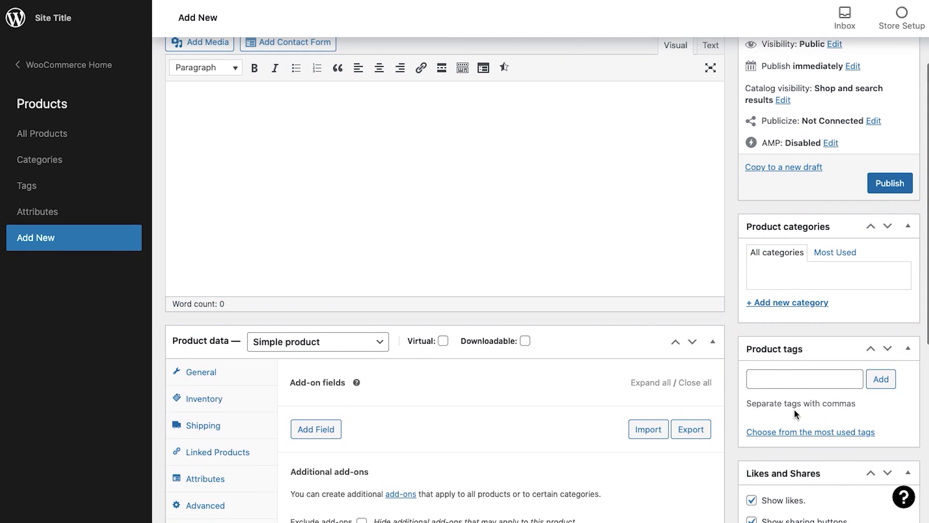
Step: Check the new product's most used tags, find none, and hide the list again
{"action": "left_click", "coordinate": [807, 433]}
{"action": "scroll", "coordinate": [788, 400], "scroll_direction": "down", "scroll_amount": 2}
{"action": "left_click", "coordinate": [799, 379]}
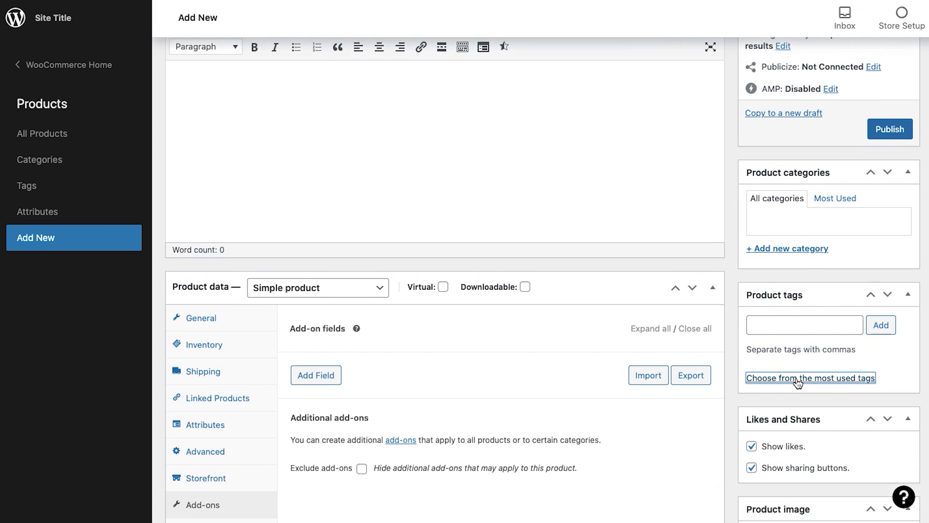
{"action": "scroll", "coordinate": [742, 371], "scroll_direction": "down", "scroll_amount": 6}
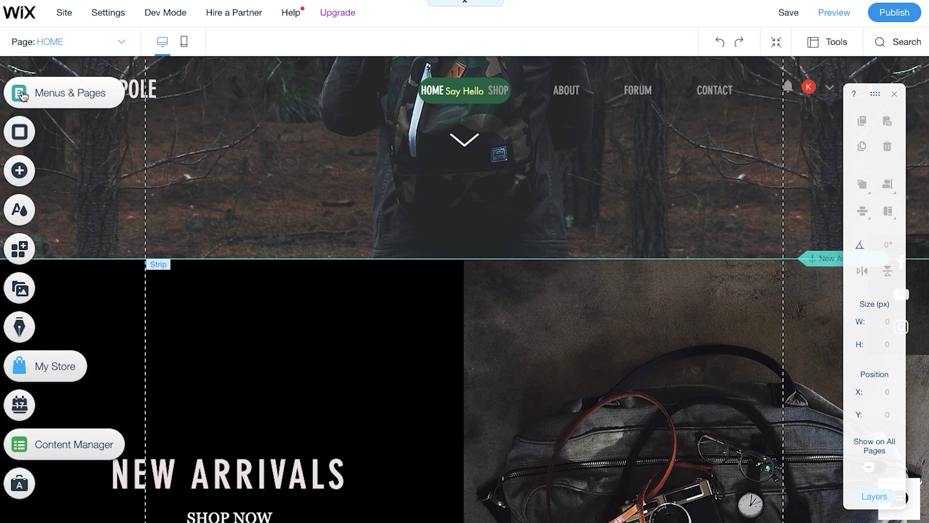
Step: Add a Blog page from Start Blogging, then create a new empty post in Blog Manager
{"action": "left_click", "coordinate": [22, 332]}
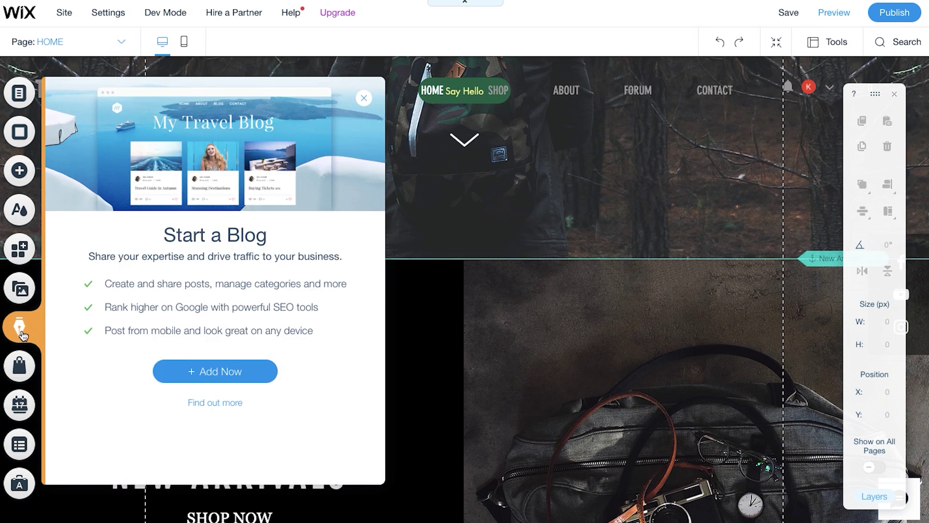
{"action": "left_click", "coordinate": [197, 370]}
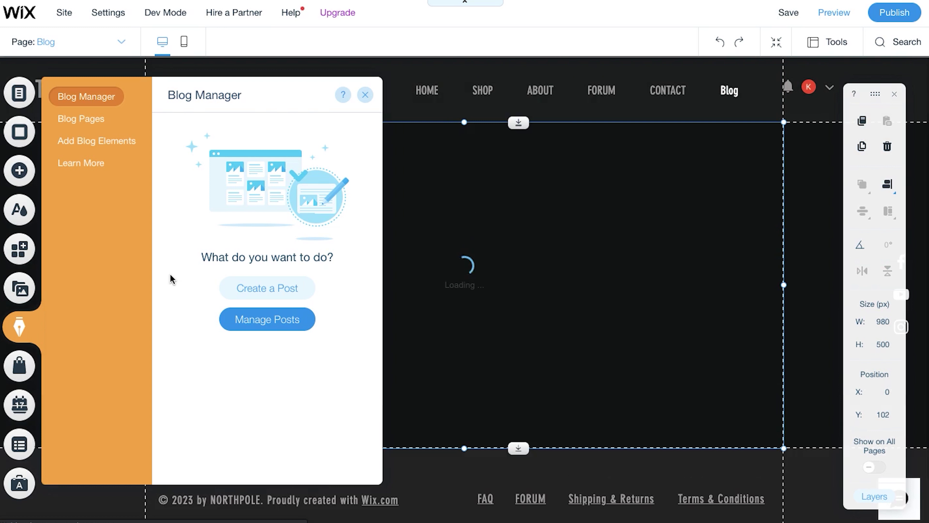
{"action": "left_click", "coordinate": [262, 291]}
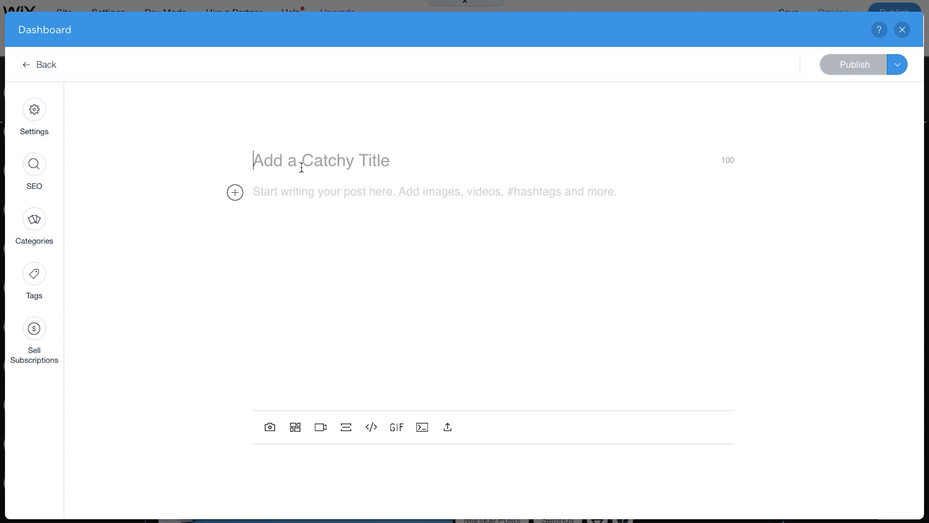
Step: Type 'The Catchy Title' into the post's title field
{"action": "type", "text": "The Catchy "}
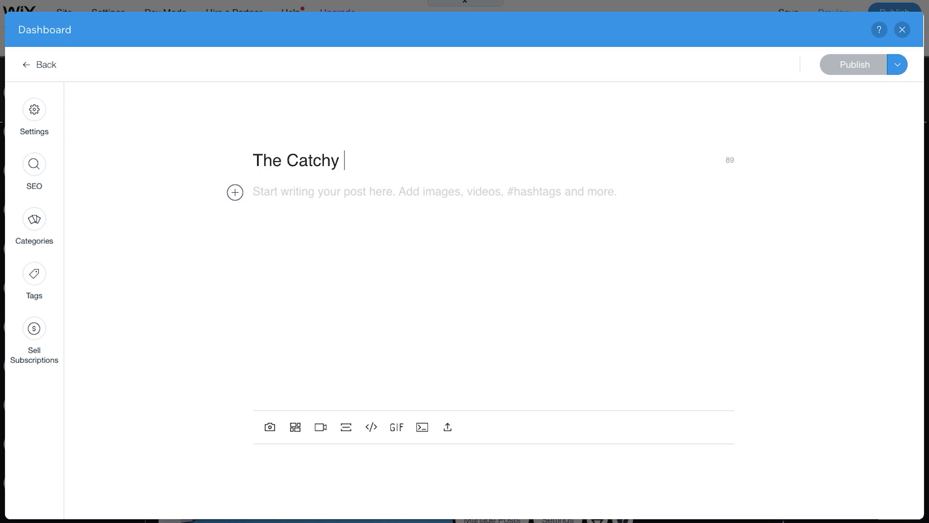
{"action": "type", "text": "Title"}
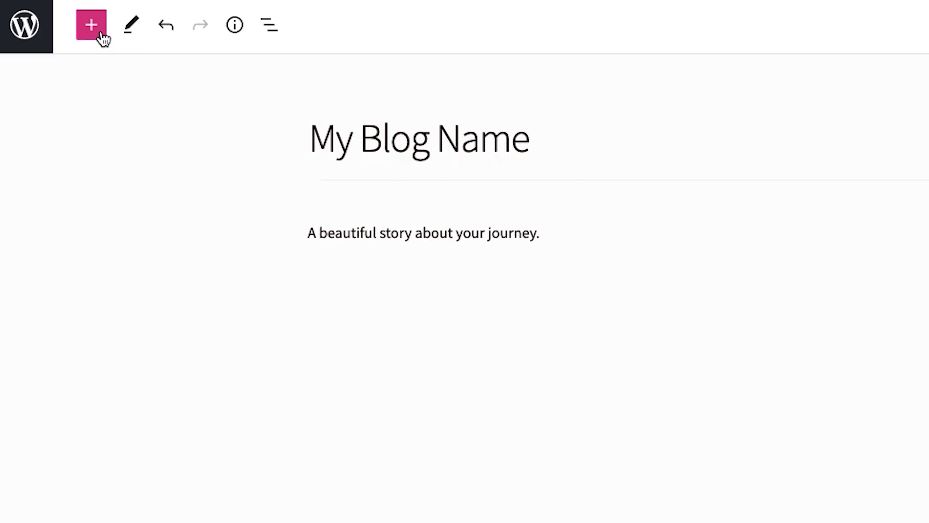
Step: Drag an Image block from the block inserter onto the post above the intro paragraph
{"action": "left_click", "coordinate": [99, 35]}
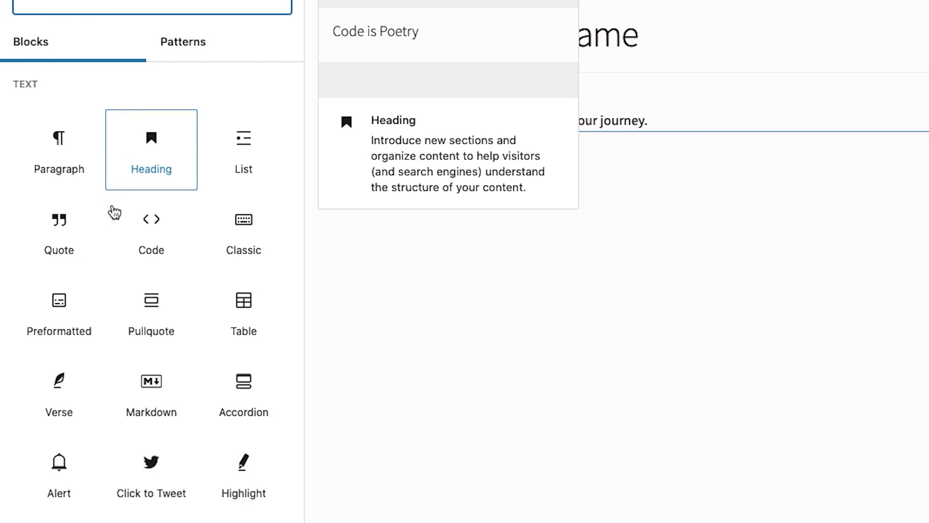
{"action": "scroll", "coordinate": [148, 357], "scroll_direction": "down", "scroll_amount": 6}
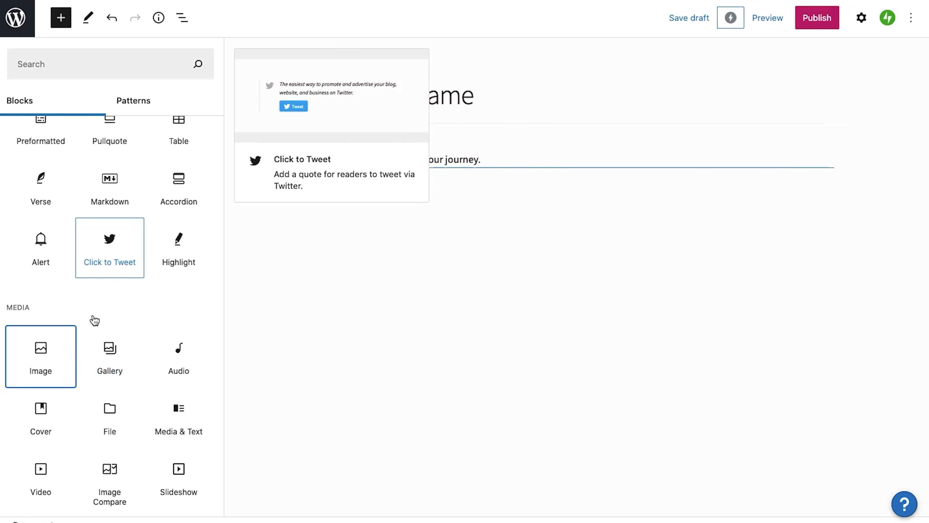
{"action": "left_click_drag", "start_coordinate": [41, 352], "coordinate": [518, 155]}
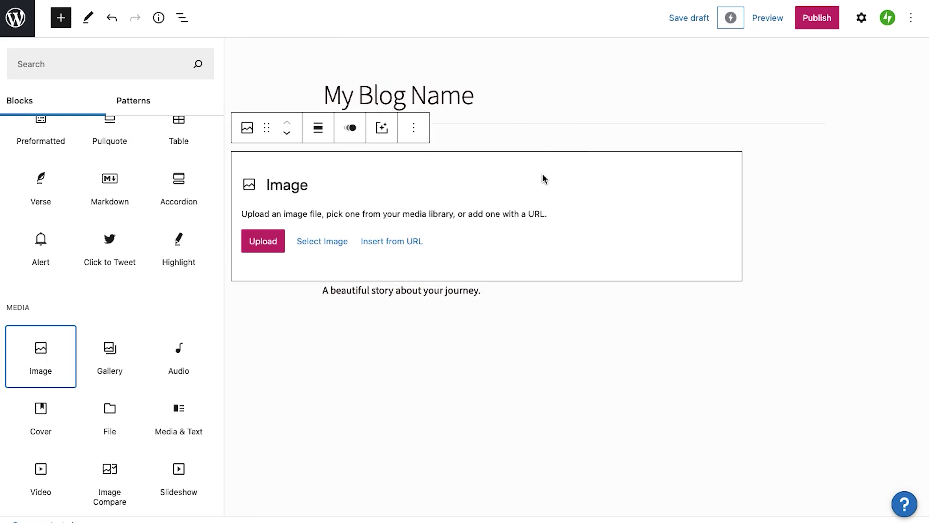
{"action": "left_click_drag", "start_coordinate": [357, 195], "coordinate": [377, 357]}
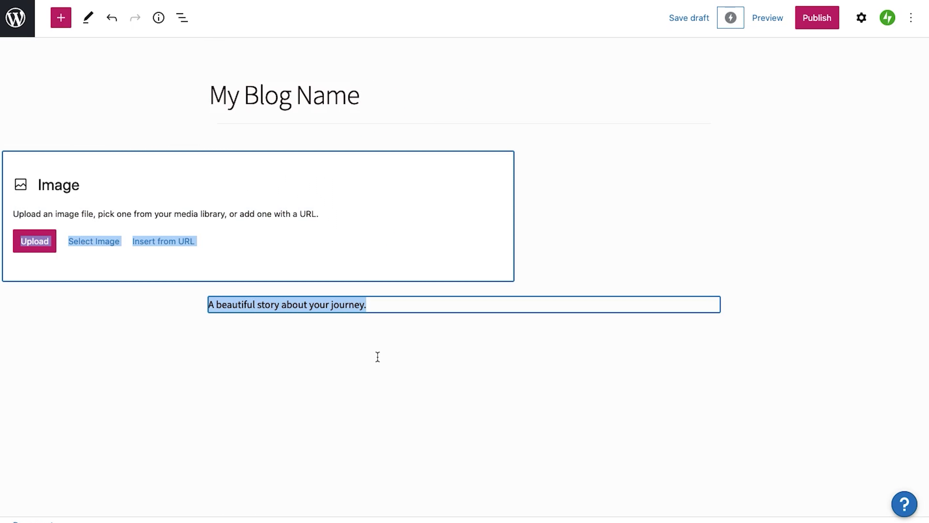
{"action": "left_click", "coordinate": [381, 376]}
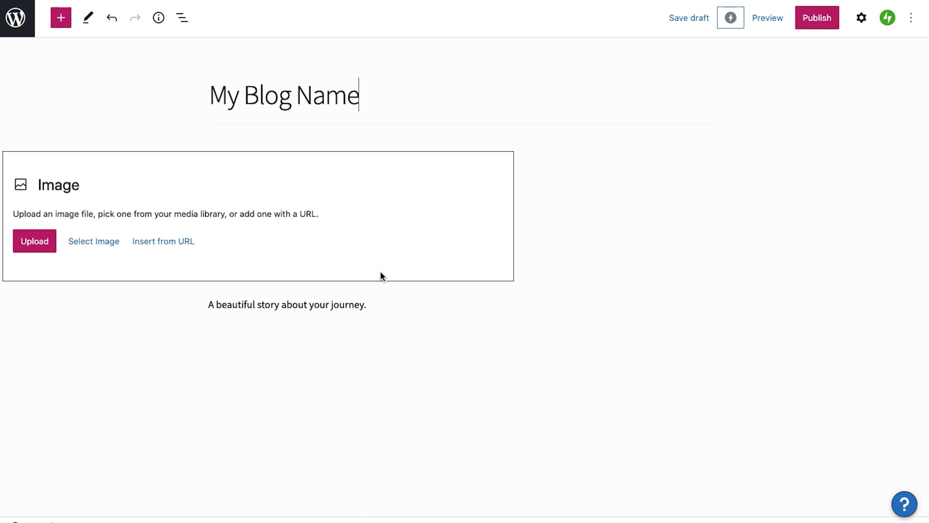
Step: Move the image block below 'A beautiful story…' and choose Pexels Free Photos as its source
{"action": "left_click", "coordinate": [275, 183]}
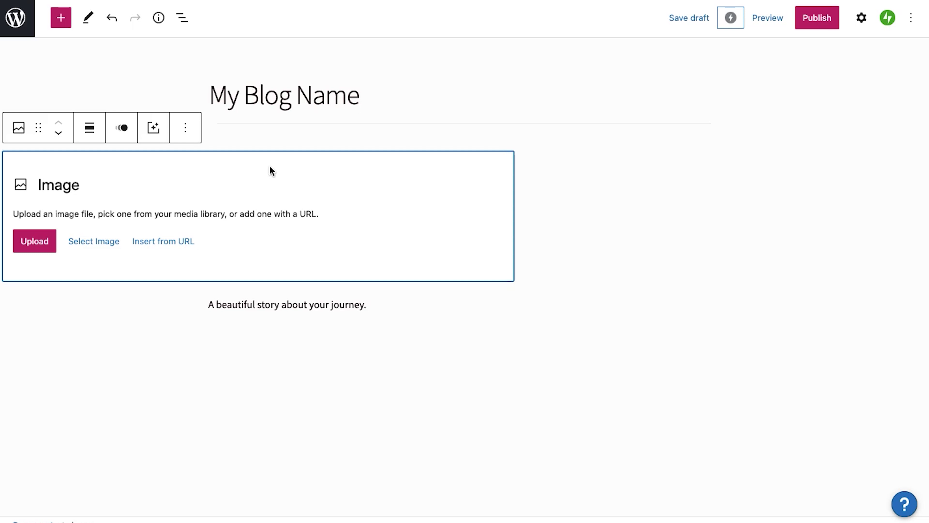
{"action": "left_click", "coordinate": [58, 133]}
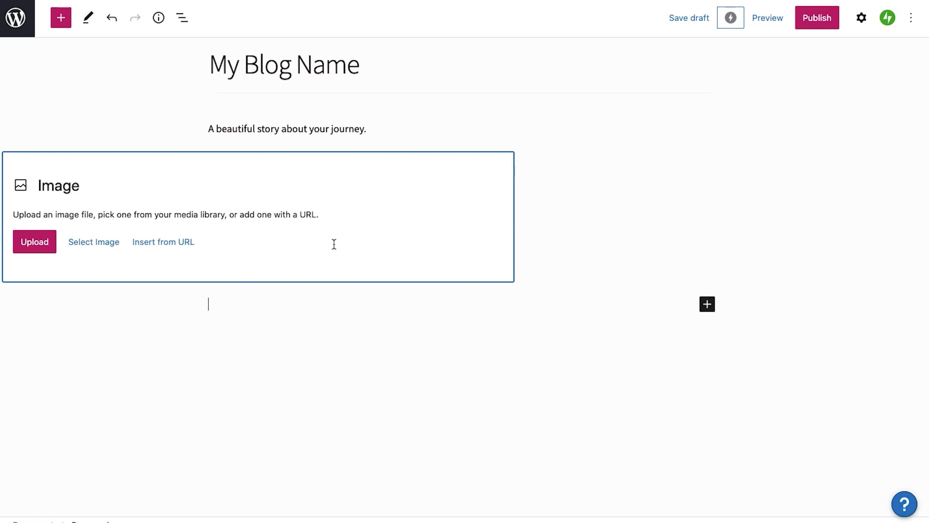
{"action": "left_click", "coordinate": [83, 238]}
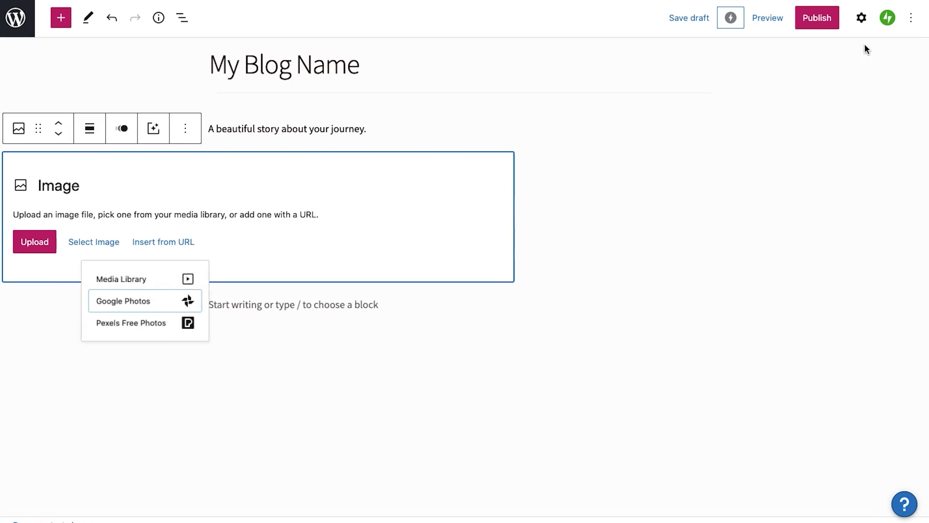
{"action": "left_click", "coordinate": [142, 329]}
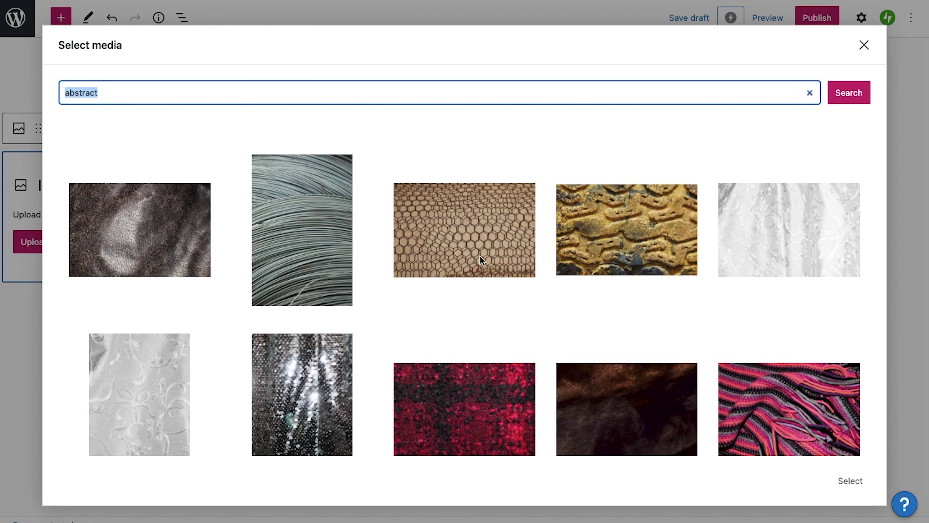
Step: Search Pexels for 'human' and insert the group-of-friends photo into the image block
{"action": "scroll", "coordinate": [649, 371], "scroll_direction": "down", "scroll_amount": 10}
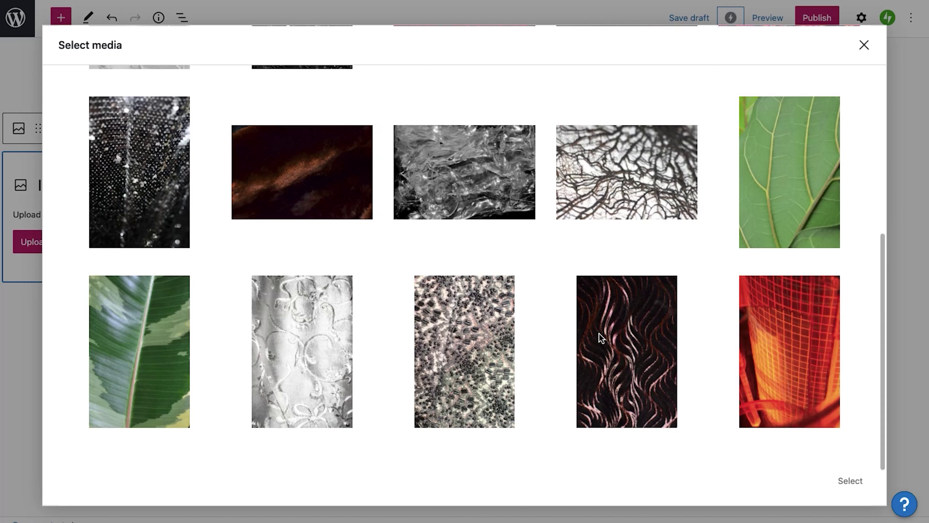
{"action": "scroll", "coordinate": [563, 349], "scroll_direction": "down", "scroll_amount": 5}
{"action": "scroll", "coordinate": [564, 350], "scroll_direction": "up", "scroll_amount": 15}
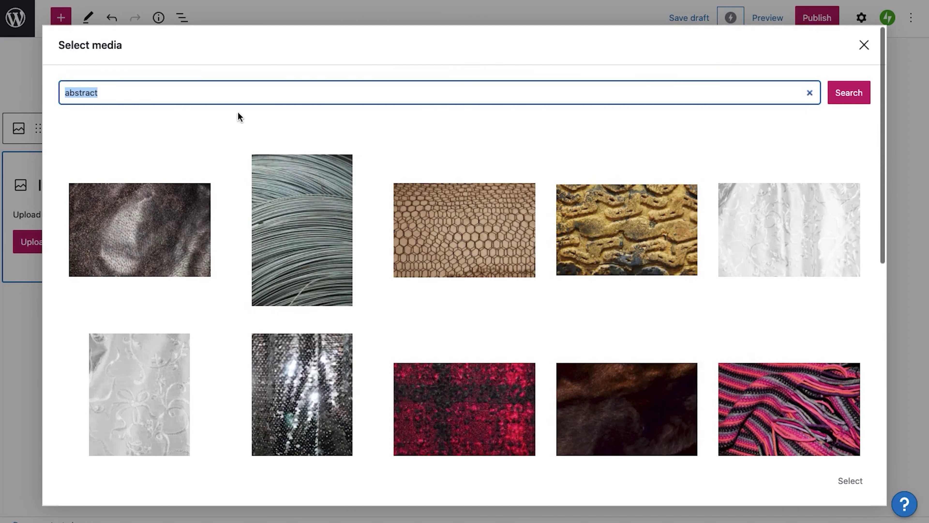
{"action": "type", "text": "human"}
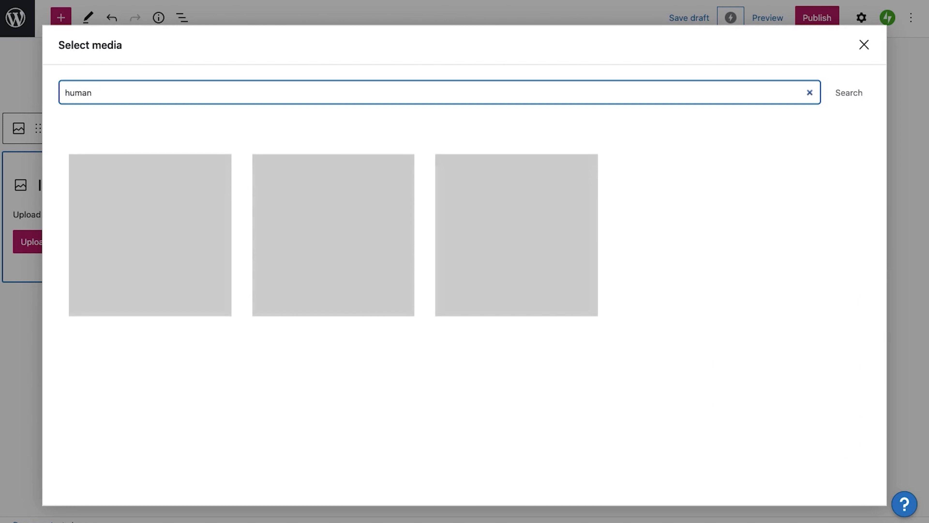
{"action": "scroll", "coordinate": [296, 179], "scroll_direction": "down", "scroll_amount": 5}
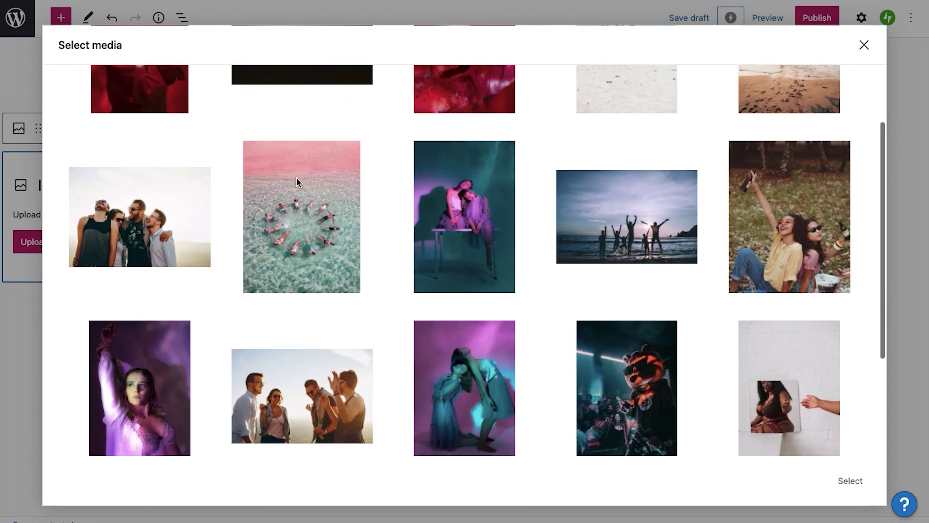
{"action": "left_click", "coordinate": [141, 229]}
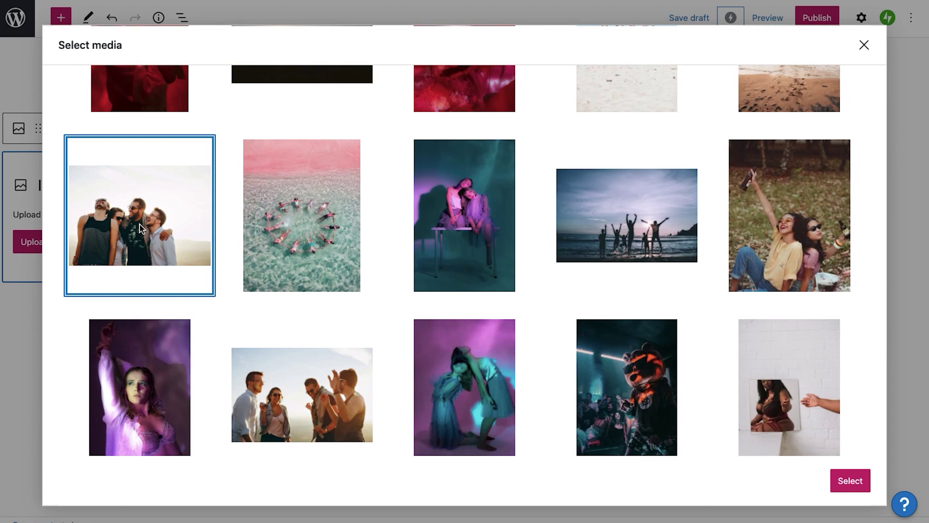
{"action": "left_click", "coordinate": [843, 481]}
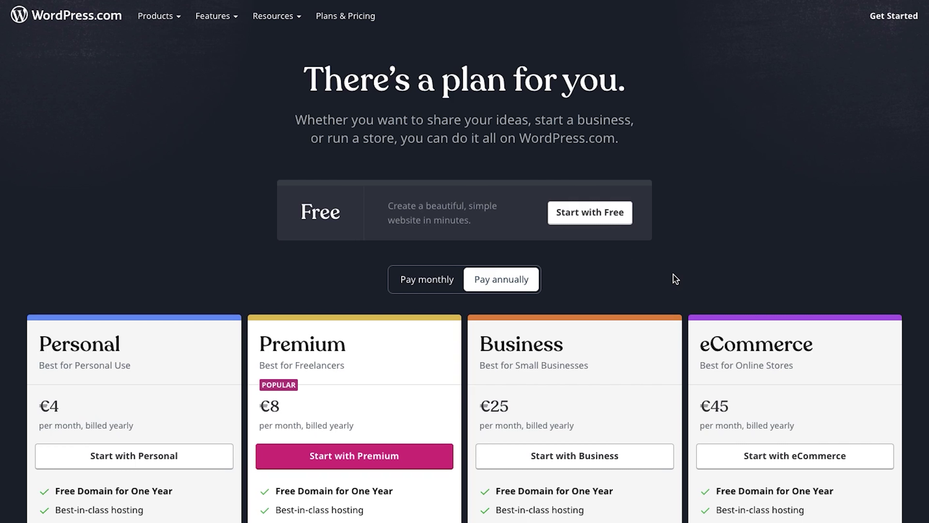
Step: Scroll through the WordPress.com pricing page to review plan prices and features
{"action": "scroll", "coordinate": [752, 269], "scroll_direction": "down", "scroll_amount": 2}
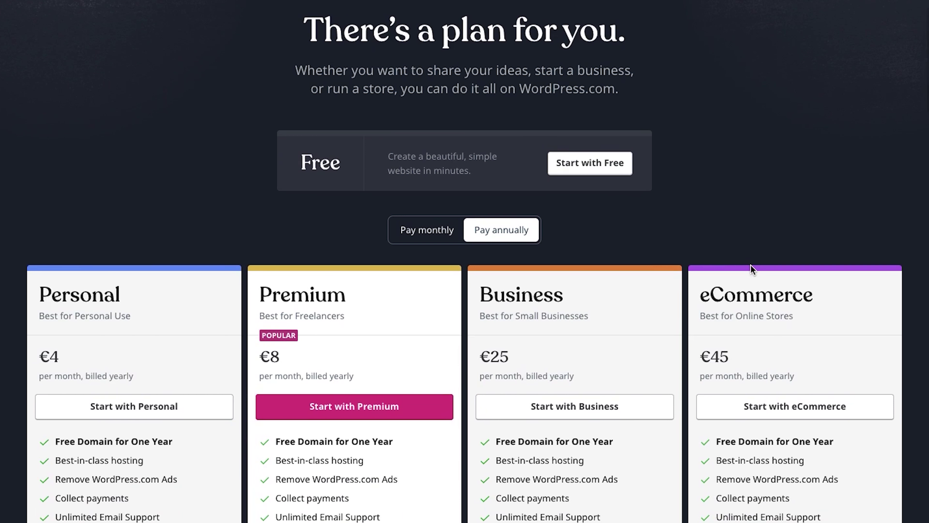
{"action": "scroll", "coordinate": [752, 269], "scroll_direction": "down", "scroll_amount": 2}
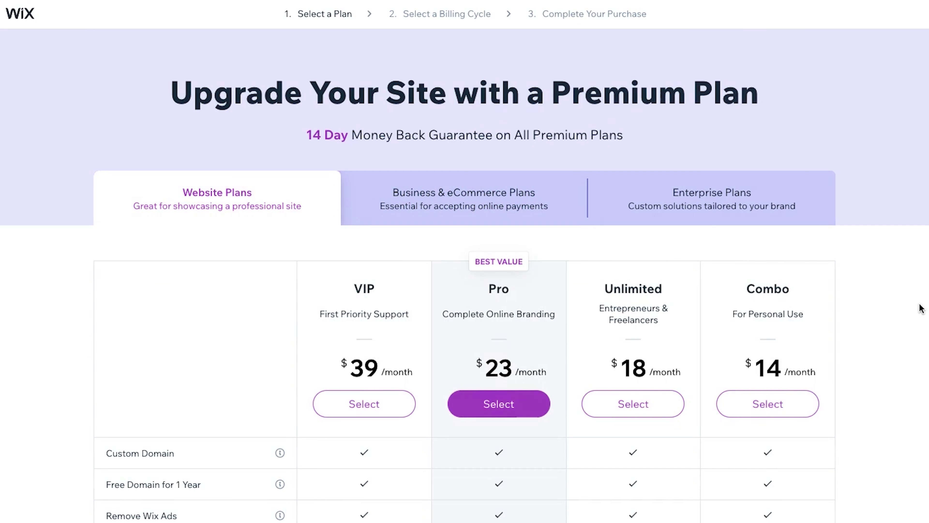
{"action": "scroll", "coordinate": [920, 308], "scroll_direction": "down", "scroll_amount": 2}
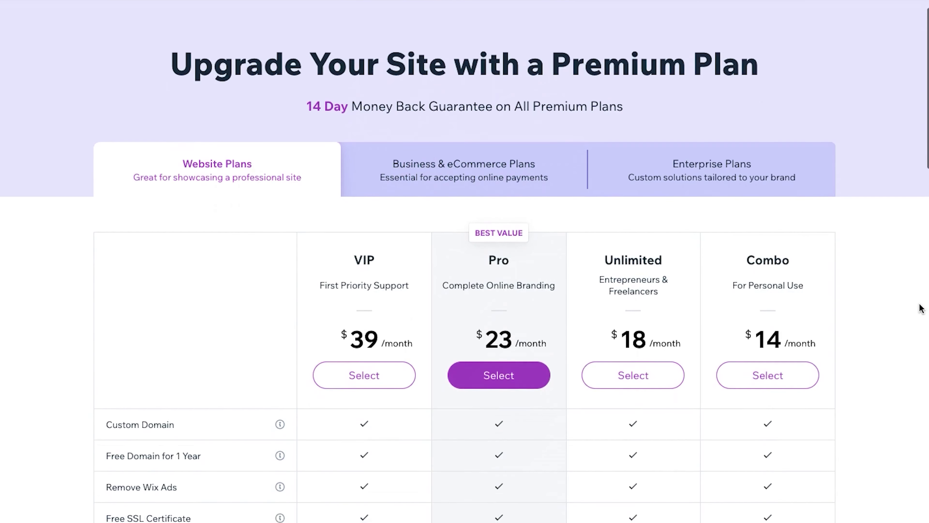
{"action": "scroll", "coordinate": [902, 321], "scroll_direction": "down", "scroll_amount": 2}
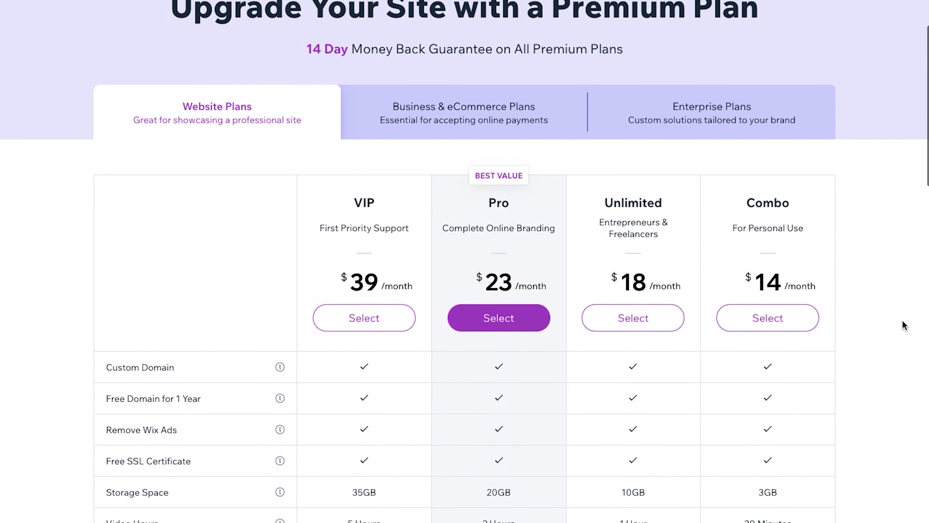
{"action": "scroll", "coordinate": [902, 321], "scroll_direction": "down", "scroll_amount": 5}
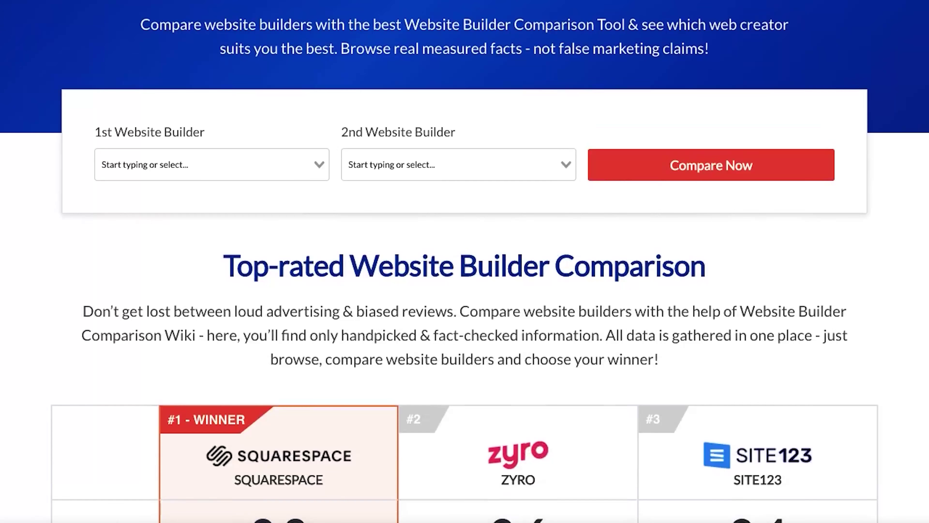
Step: Scroll past the top-rated builders table to the coupon deals, including the Wix Christmas sale
{"action": "scroll", "coordinate": [464, 262], "scroll_direction": "down", "scroll_amount": 15}
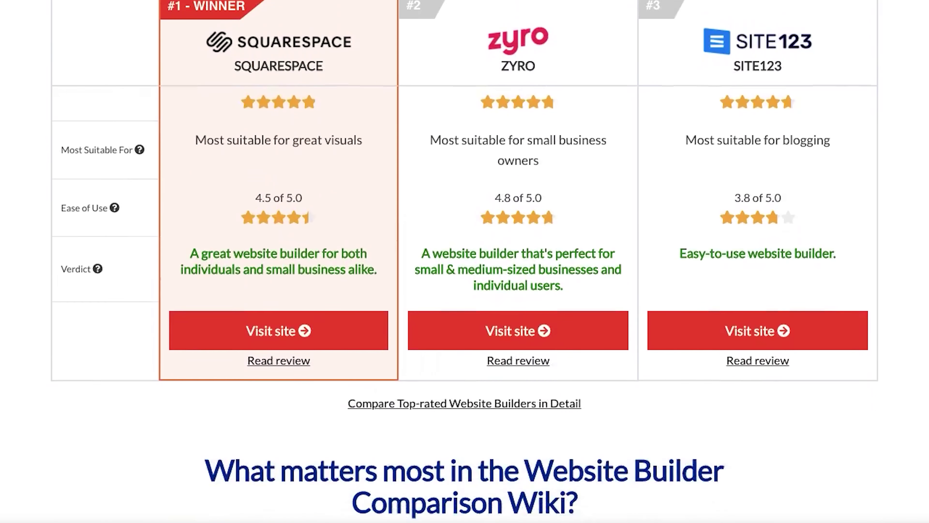
{"action": "scroll", "coordinate": [465, 261], "scroll_direction": "down", "scroll_amount": 10}
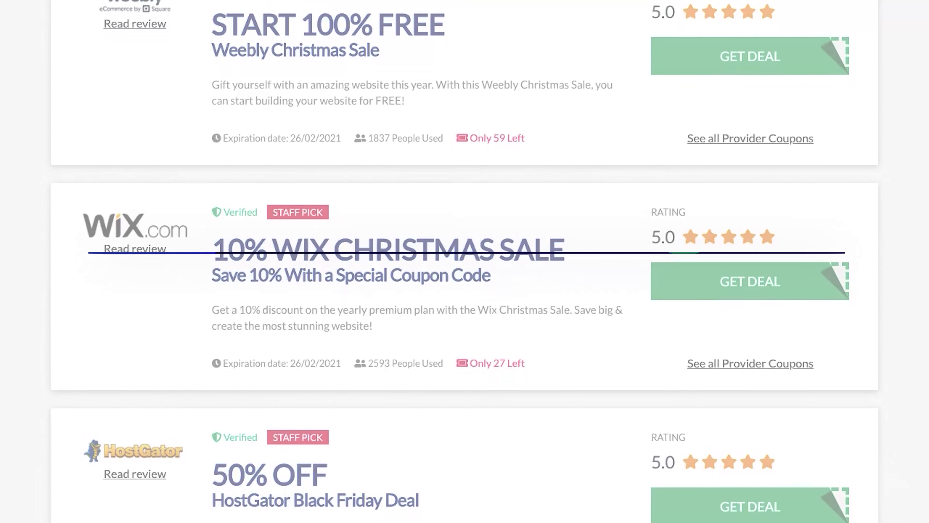
{"action": "scroll", "coordinate": [465, 261], "scroll_direction": "down", "scroll_amount": 8}
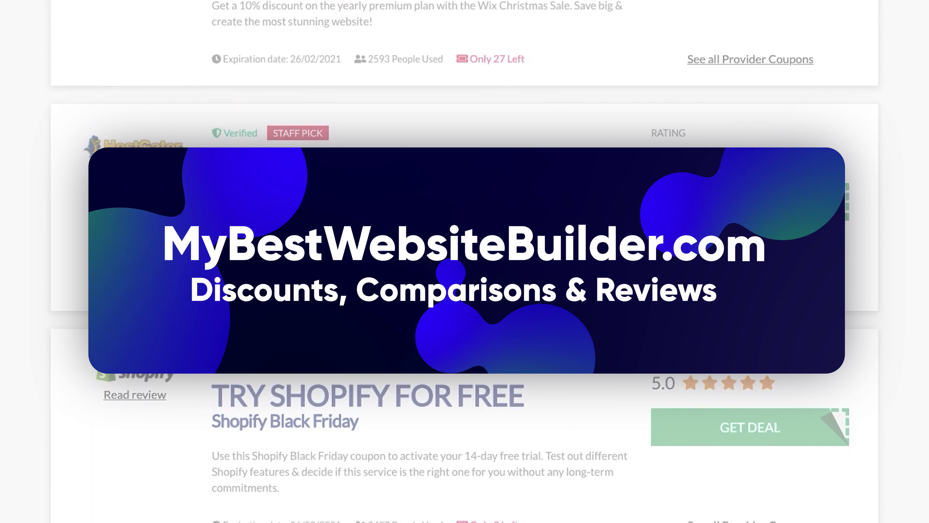